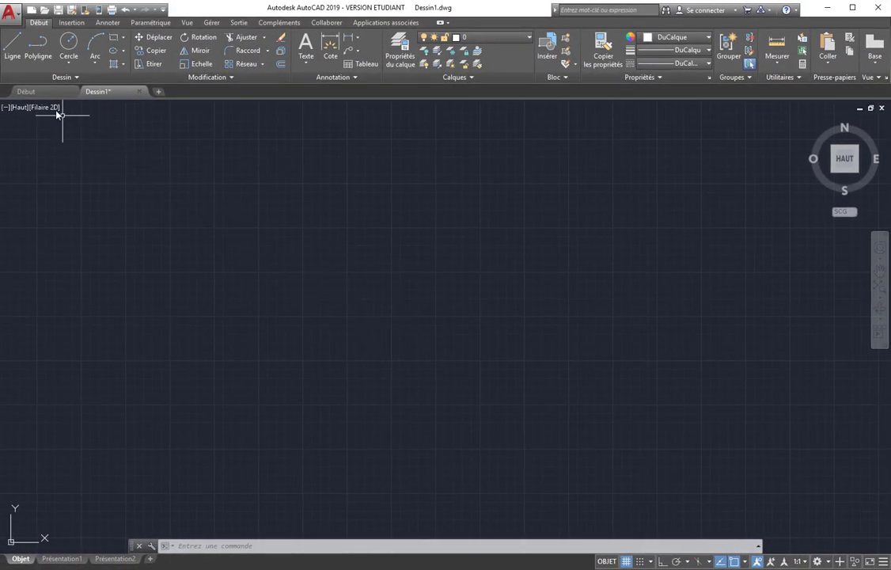
Draw an open chain of three connected line segments, rising to a peak and descending across the middle of the drawing area
left_click(11, 48)
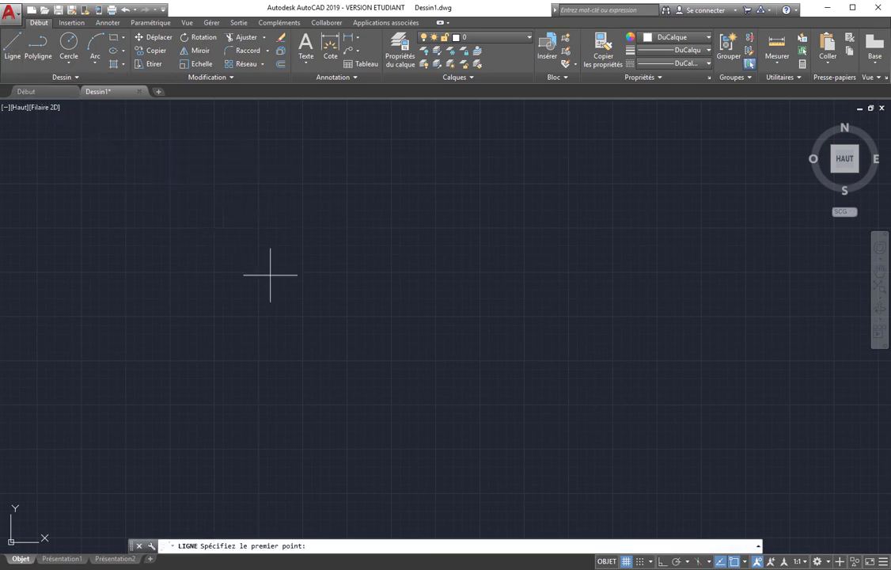
left_click(292, 302)
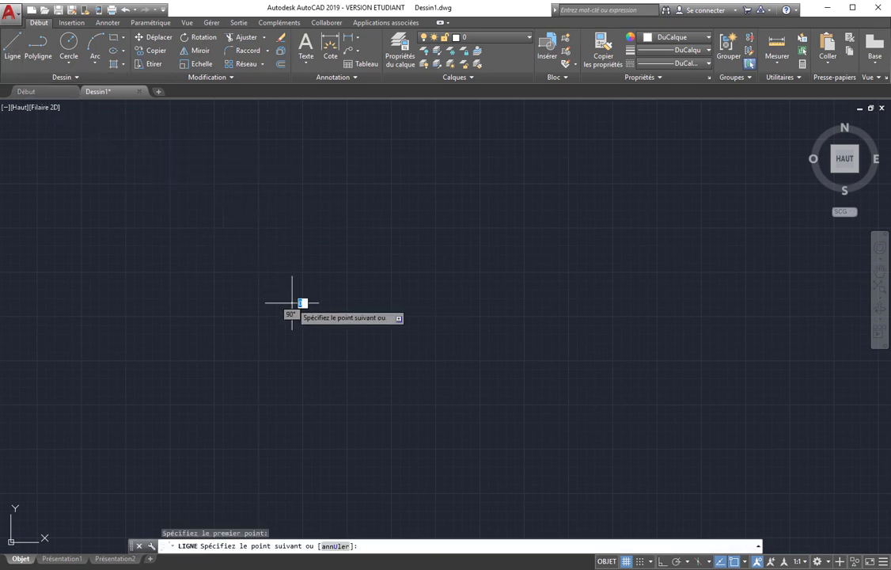
left_click(398, 231)
left_click(530, 279)
left_click(620, 376)
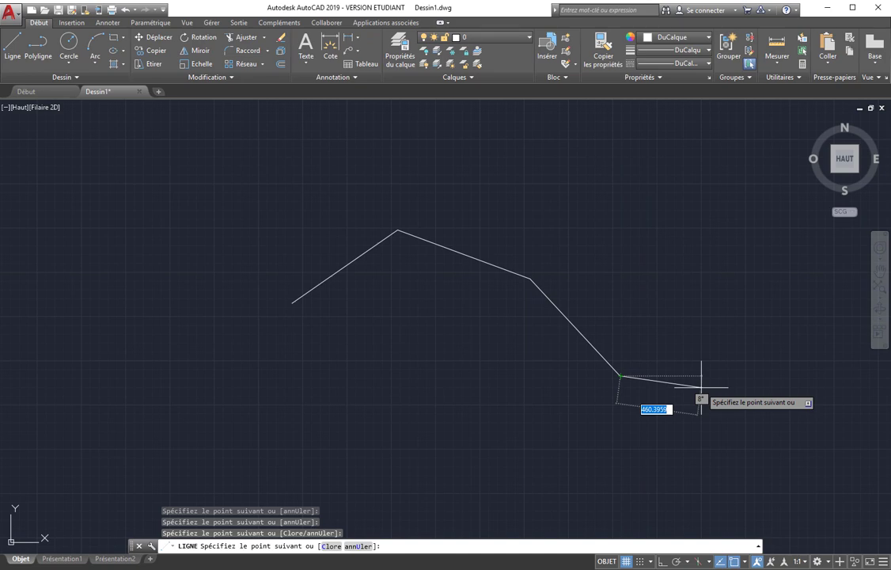
key("Return")
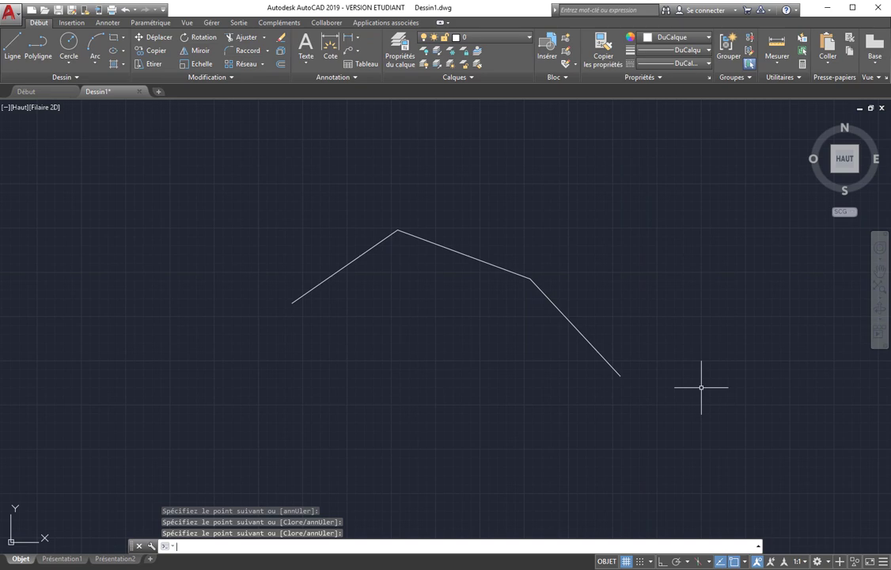
Draw a second open chain of two line segments forming an inverted V beneath the first chain
type("l")
key("Return")
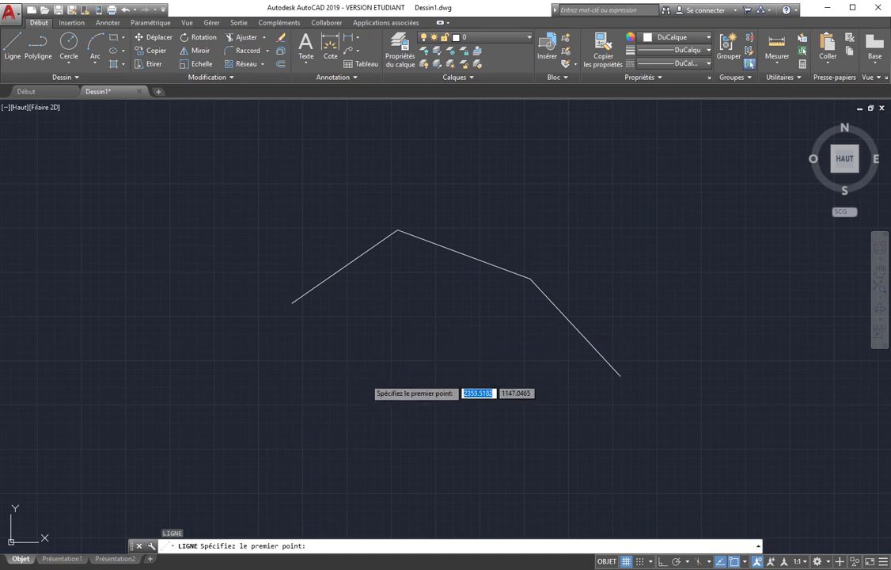
left_click(365, 378)
left_click(442, 331)
left_click(526, 403)
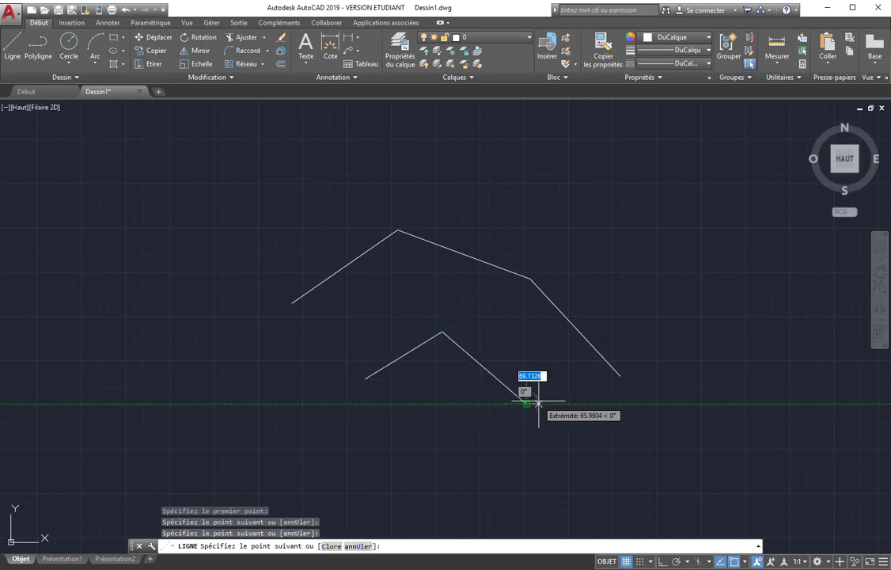
key("Return")
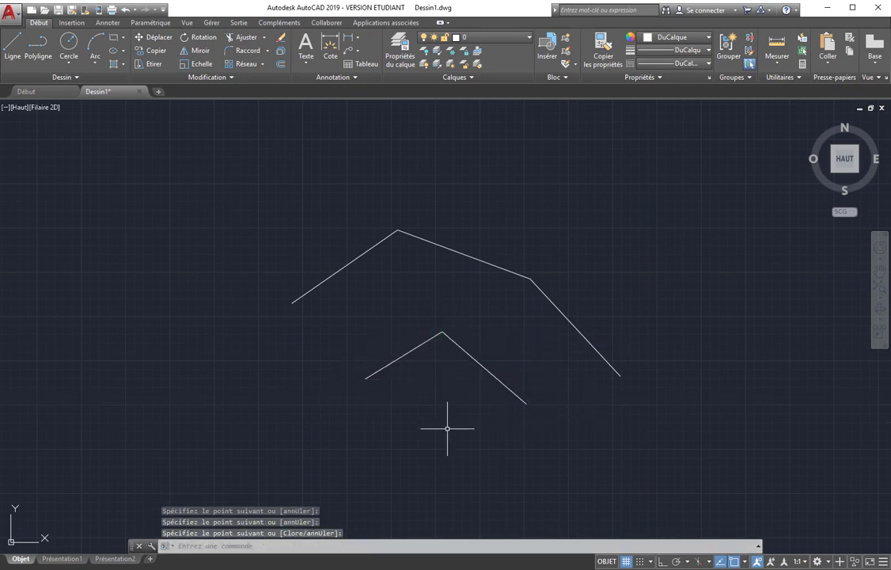
Repeat the Line command to draw another two-segment inverted V just below the previous one
key("Return")
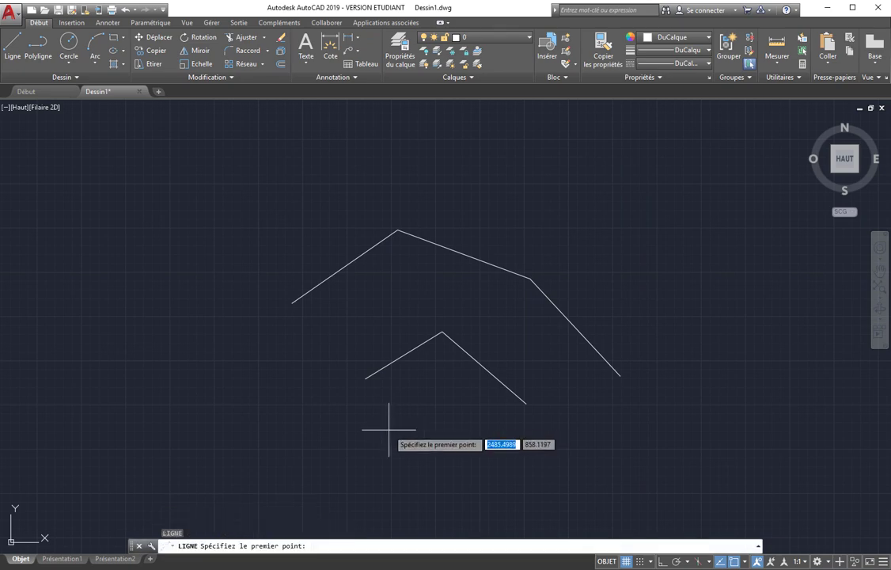
left_click(389, 430)
left_click(447, 376)
left_click(552, 437)
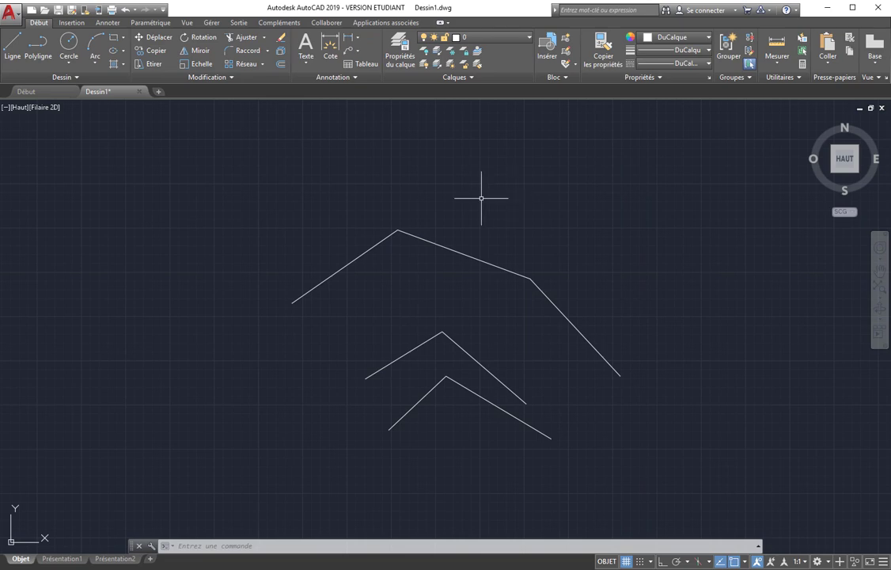
Examine the context menu options with nothing selected and with the first two segments of the upper chain selected
right_click(481, 199)
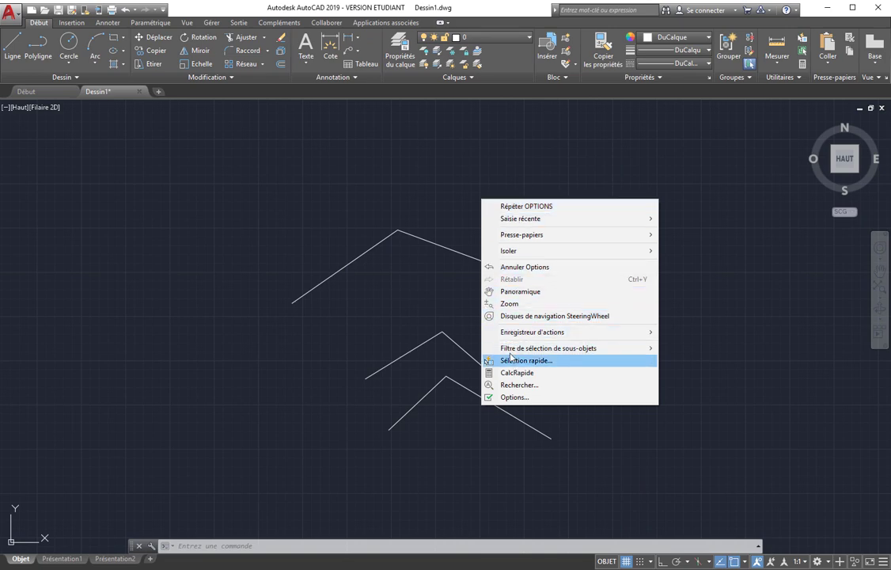
left_click(466, 202)
left_click(416, 202)
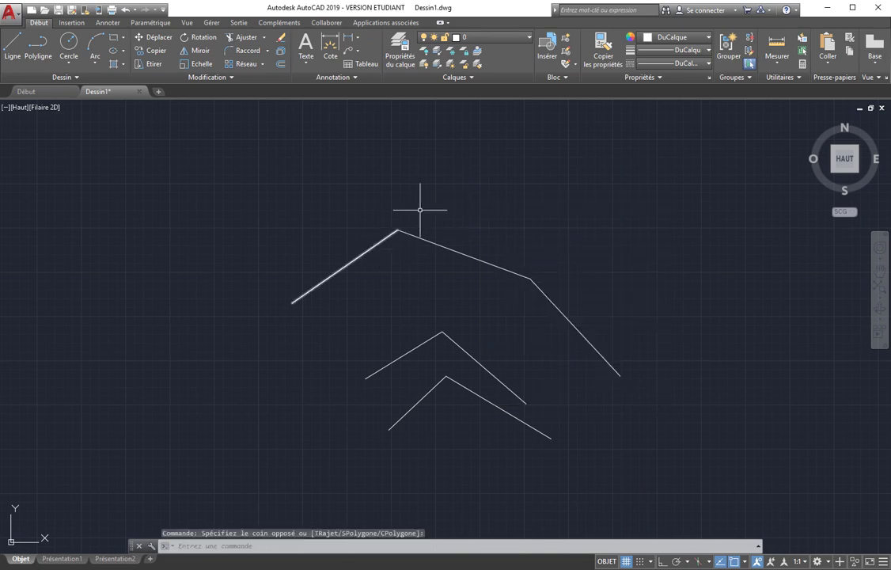
left_click(418, 207)
left_click(352, 257)
right_click(397, 255)
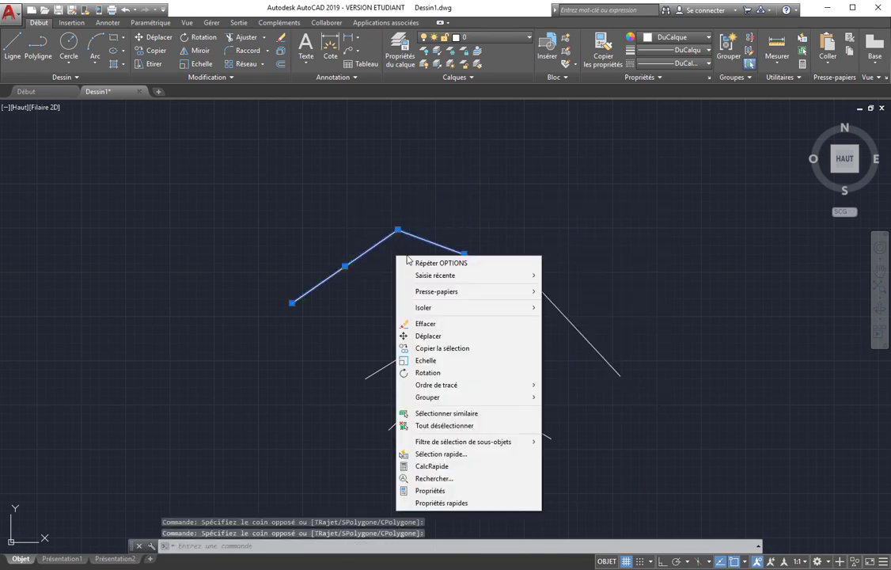
left_click(432, 206)
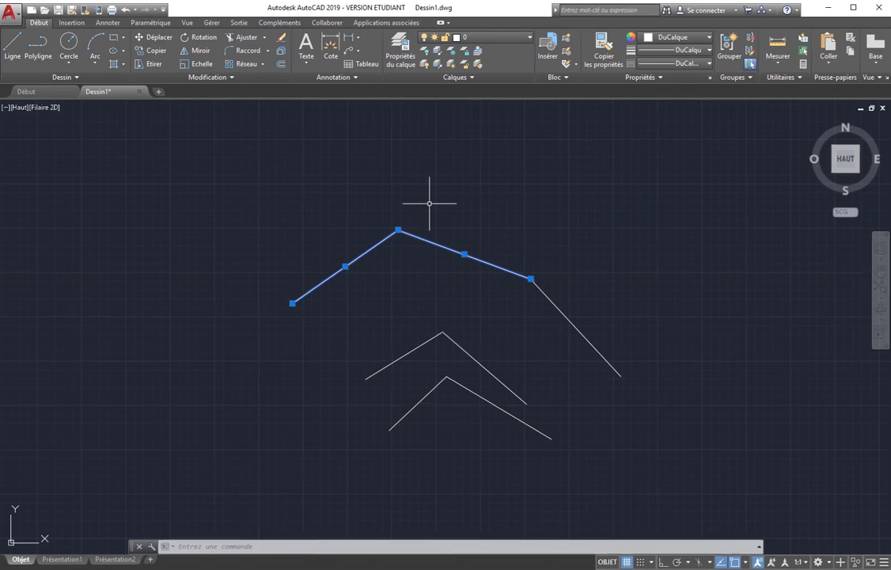
Enable "Activer le clic avec le bouton droit (différentes vitesses)" in the user preferences and apply the options
left_click(10, 13)
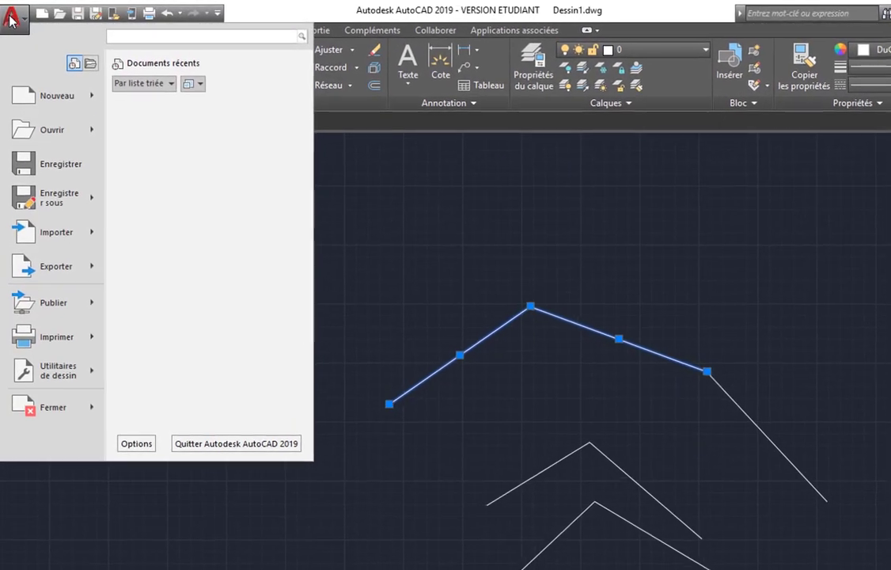
left_click(141, 431)
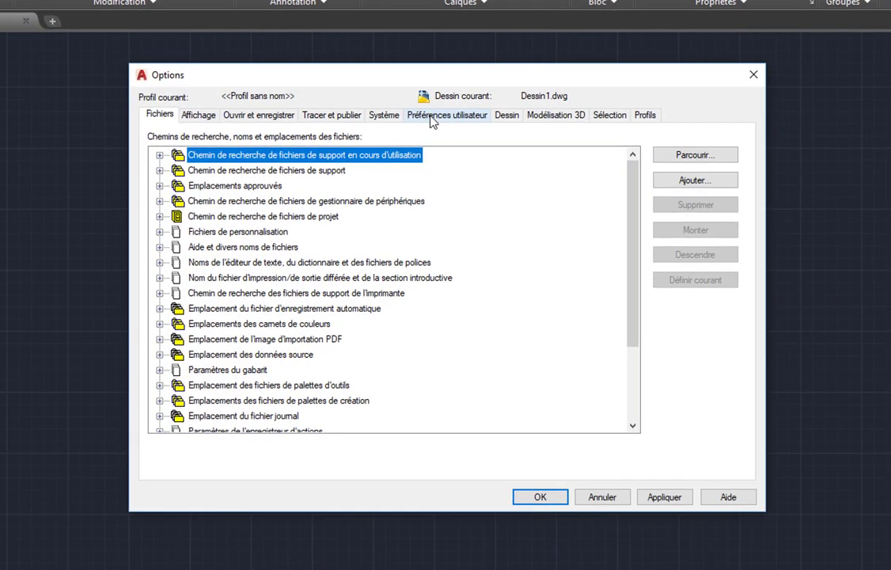
left_click(433, 116)
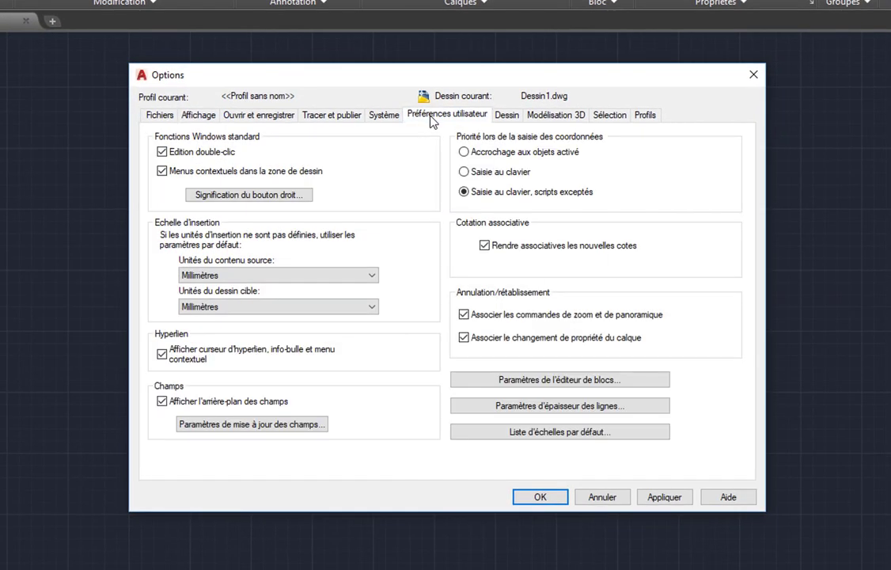
left_click(252, 197)
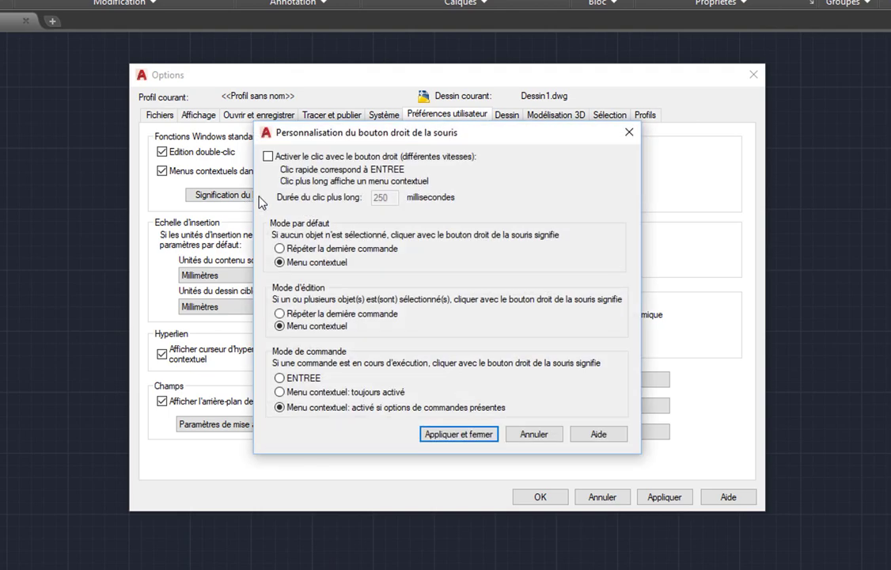
left_click(268, 156)
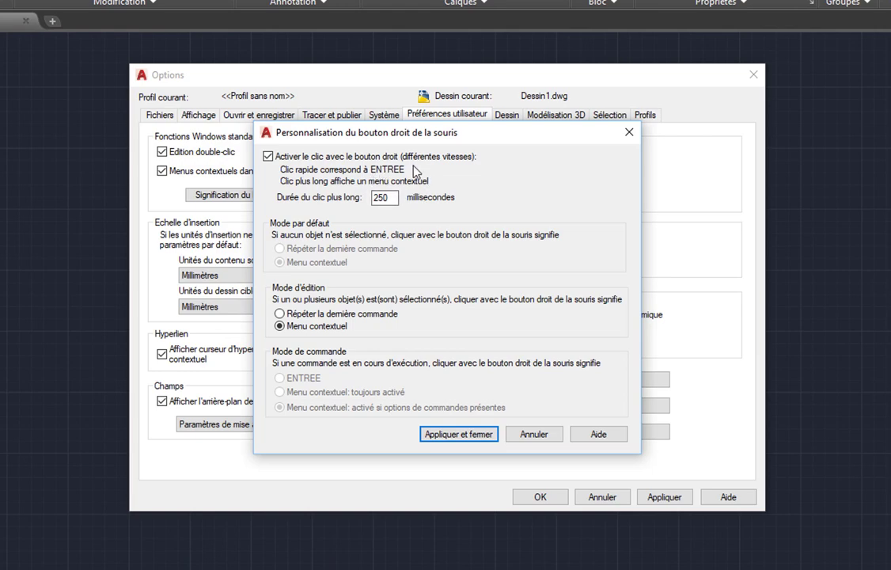
left_click(459, 434)
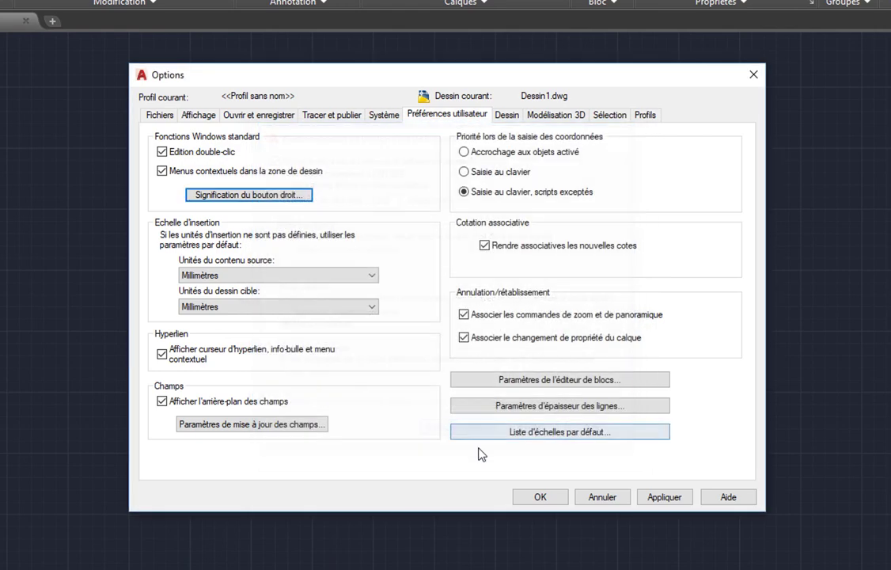
left_click(537, 496)
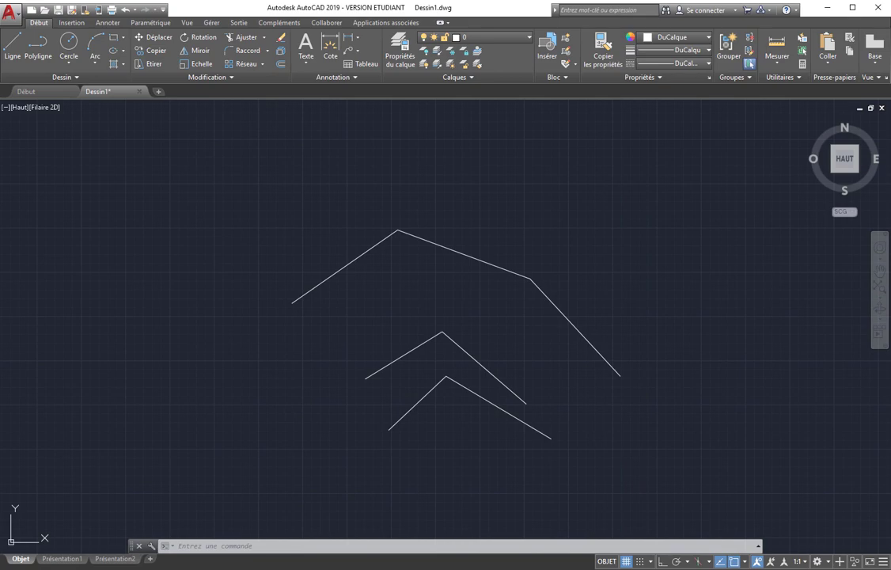
Start a polyline above the existing chains and choose its Arc option
left_click(38, 48)
left_click(309, 159)
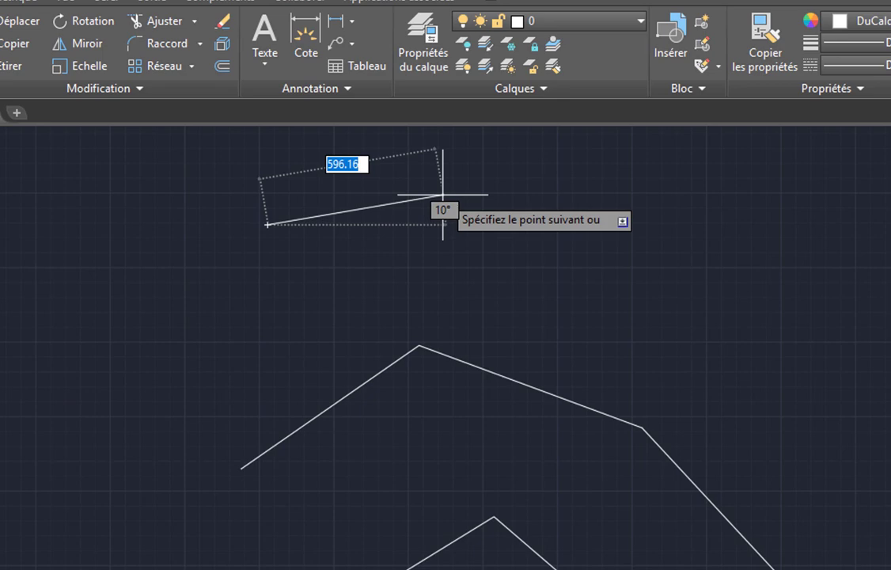
key("Down")
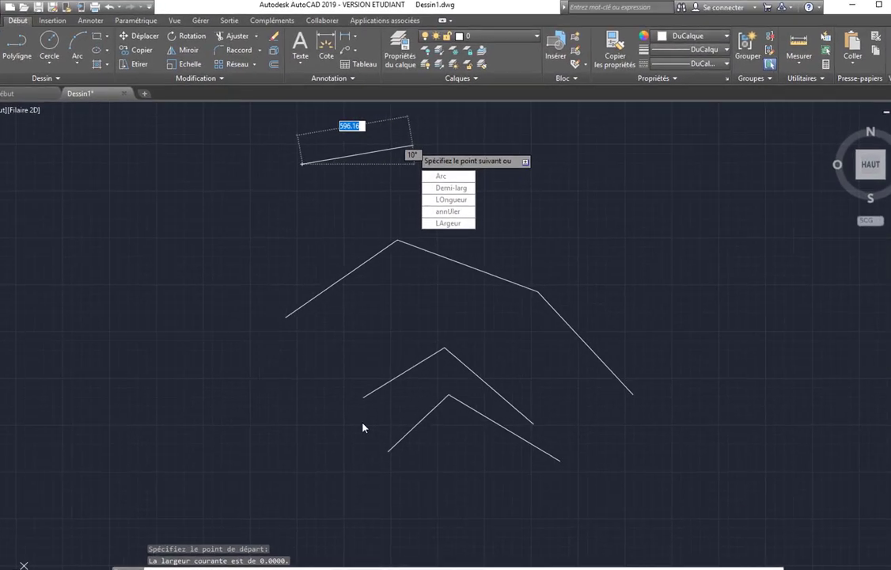
type("a")
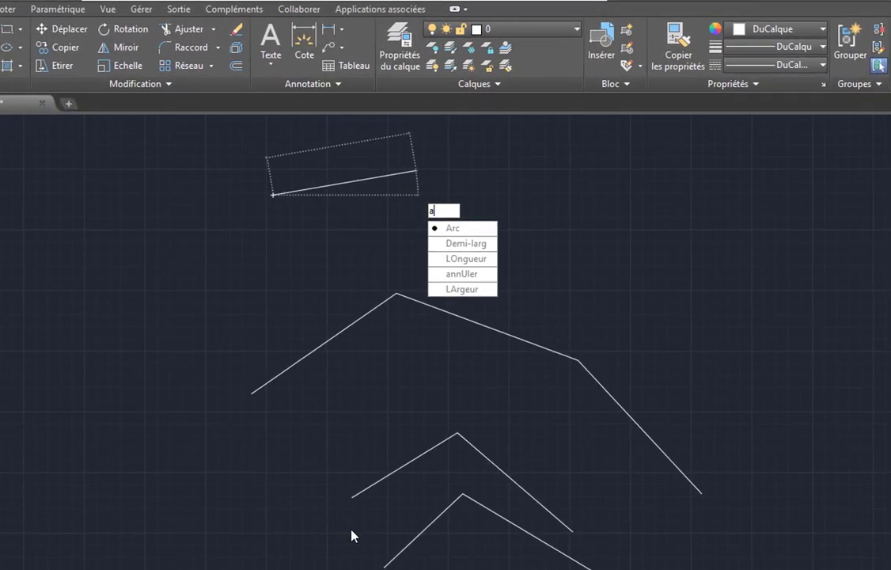
key("Return")
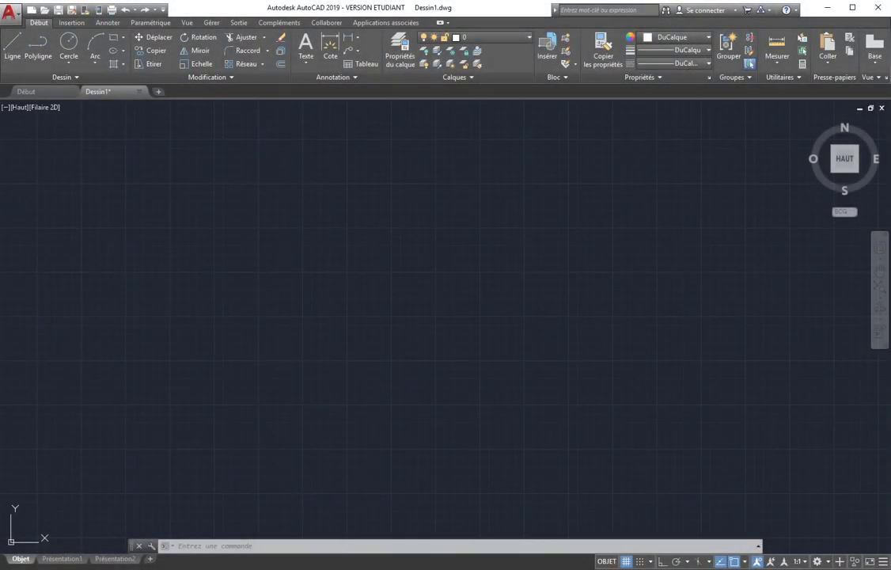
Draw an open chain of four connected line segments across the middle of the empty drawing
left_click(12, 47)
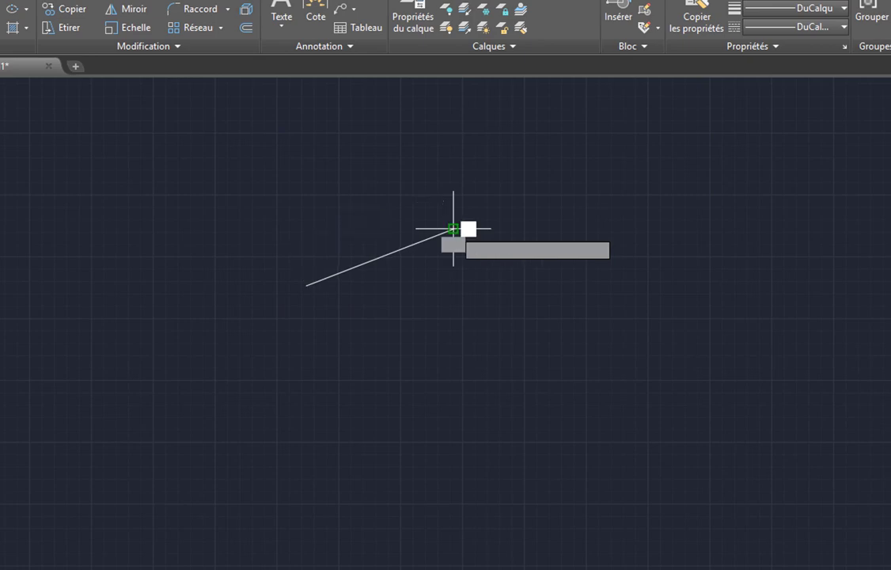
left_click(591, 307)
left_click(604, 411)
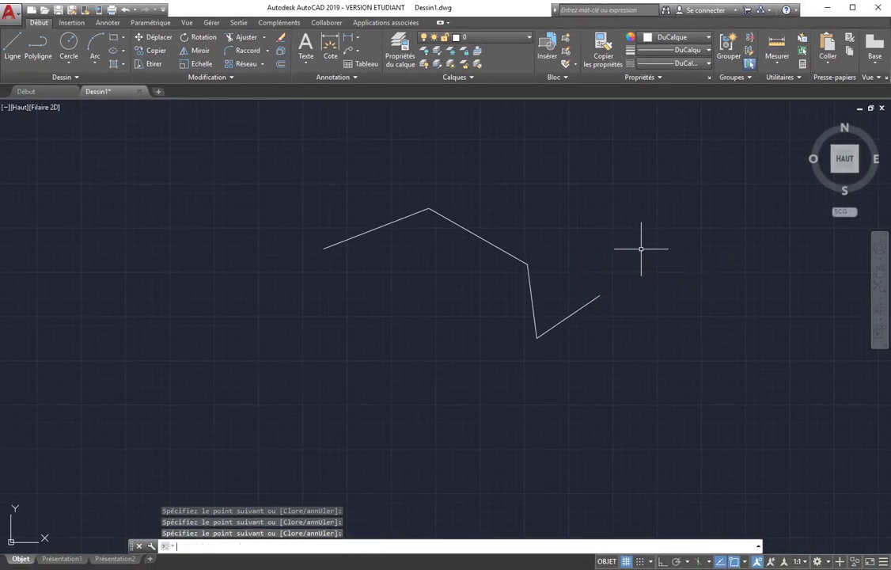
key("Return")
Draw a line 500 units long at 15° below the chain, and turn on ortho mode
left_click(5, 55)
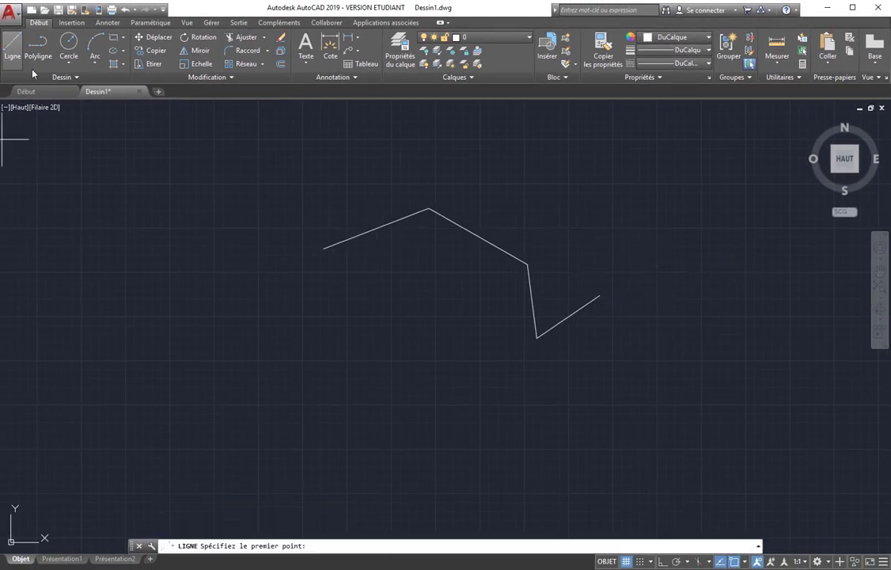
left_click(319, 375)
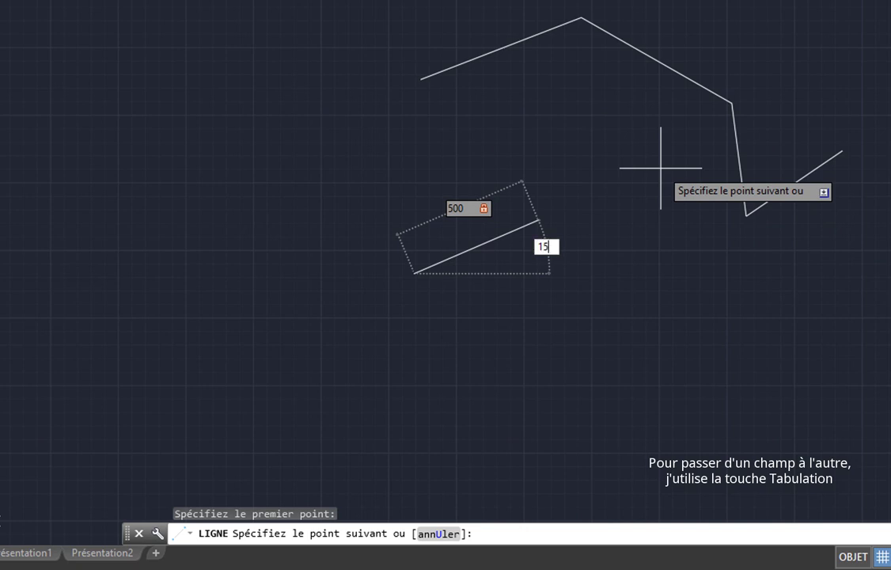
key("Return")
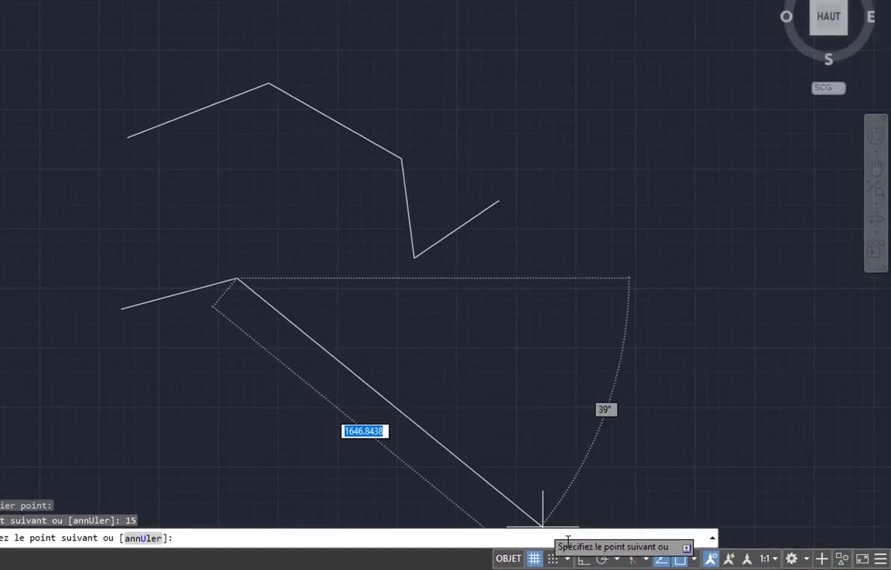
left_click(584, 560)
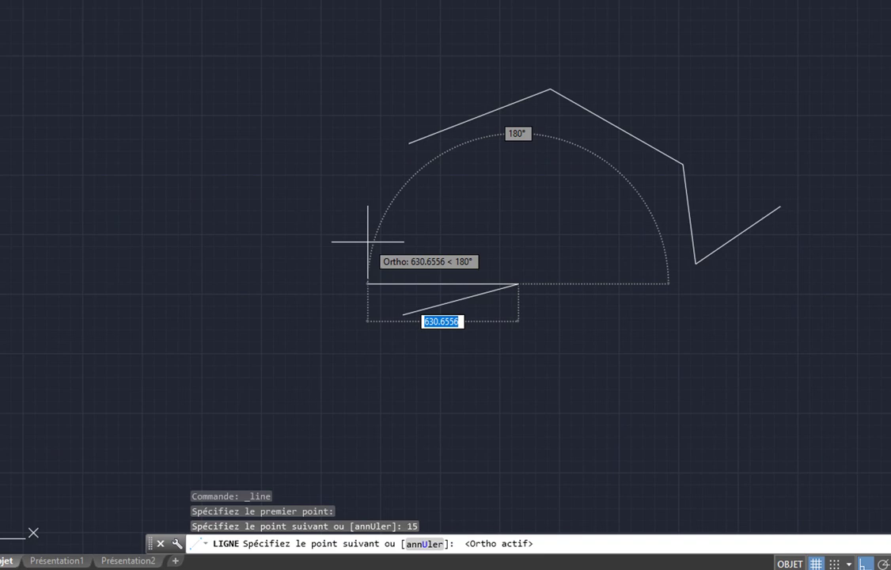
key("Escape")
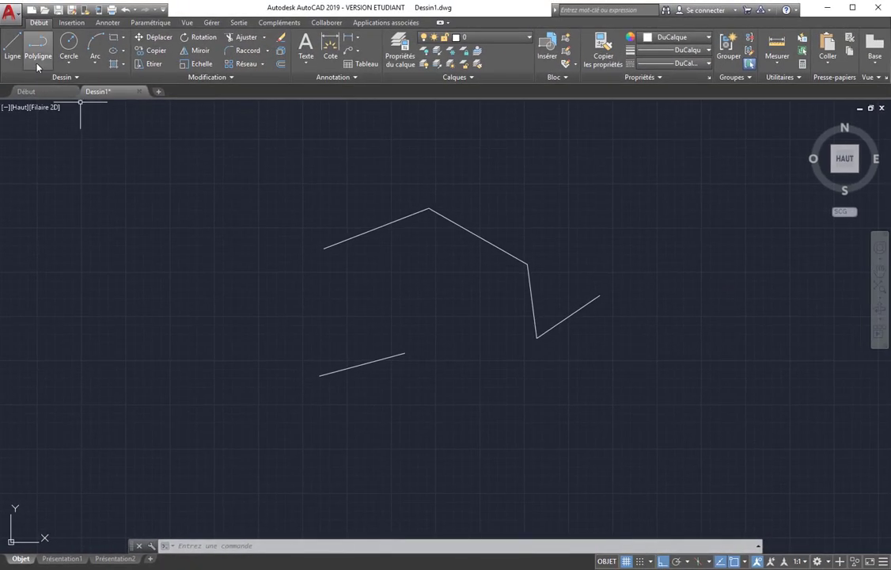
Draw a right triangle above the short inclined line, using ortho for its horizontal and vertical sides and the Clore option to close it
left_click(16, 49)
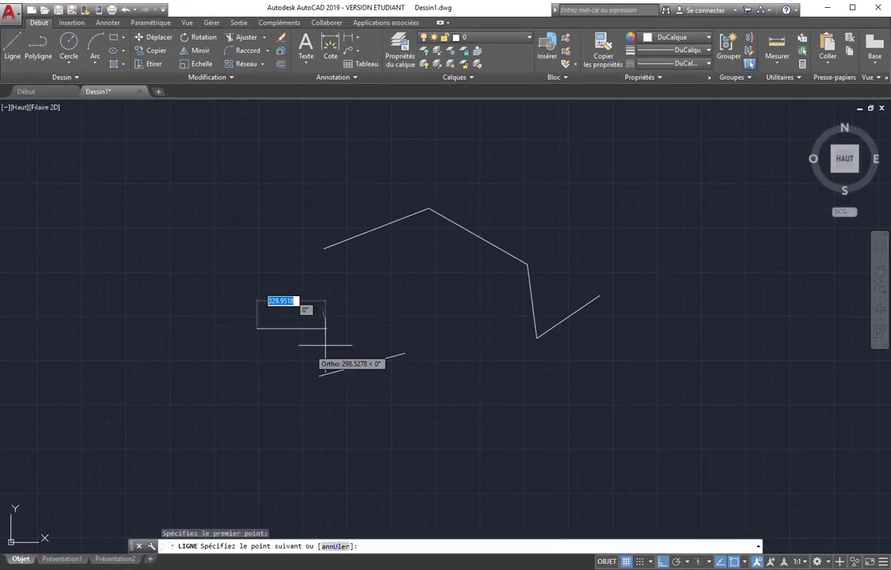
left_click(371, 328)
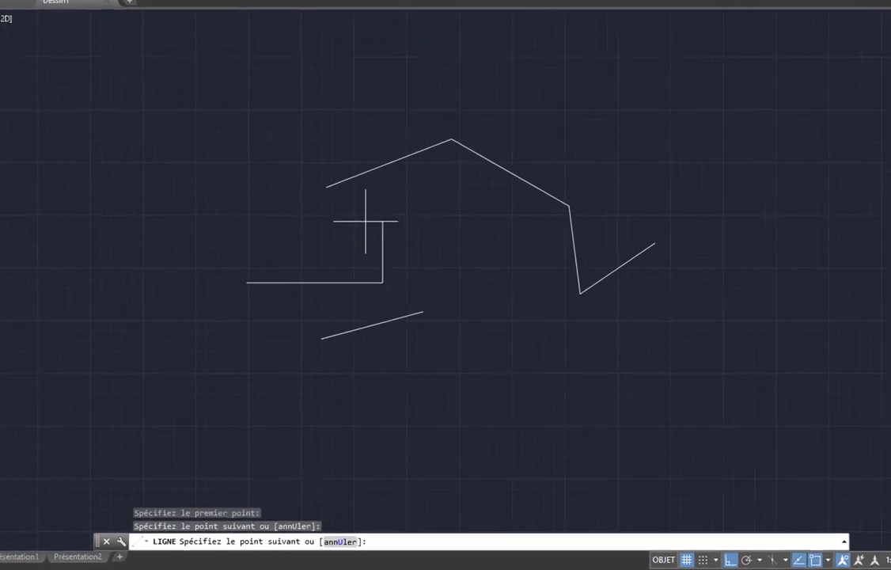
left_click(372, 276)
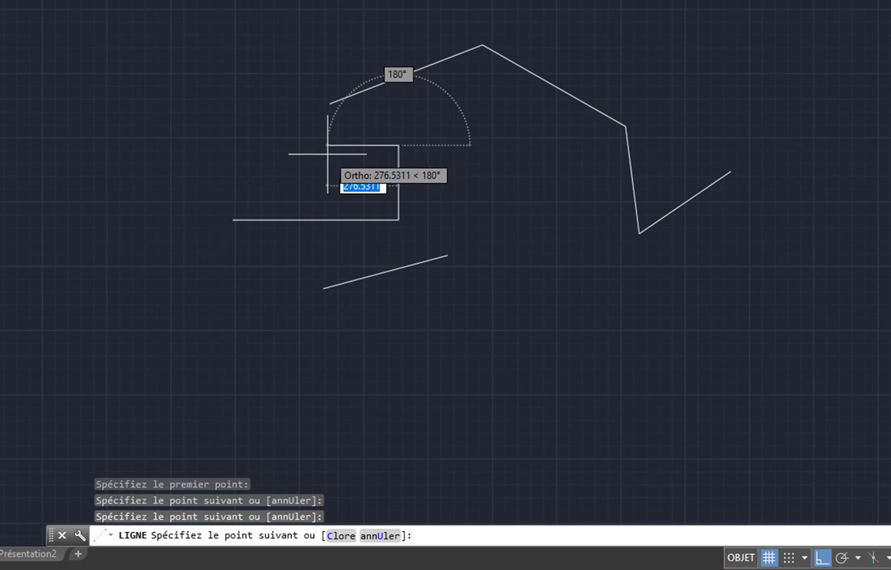
type("c")
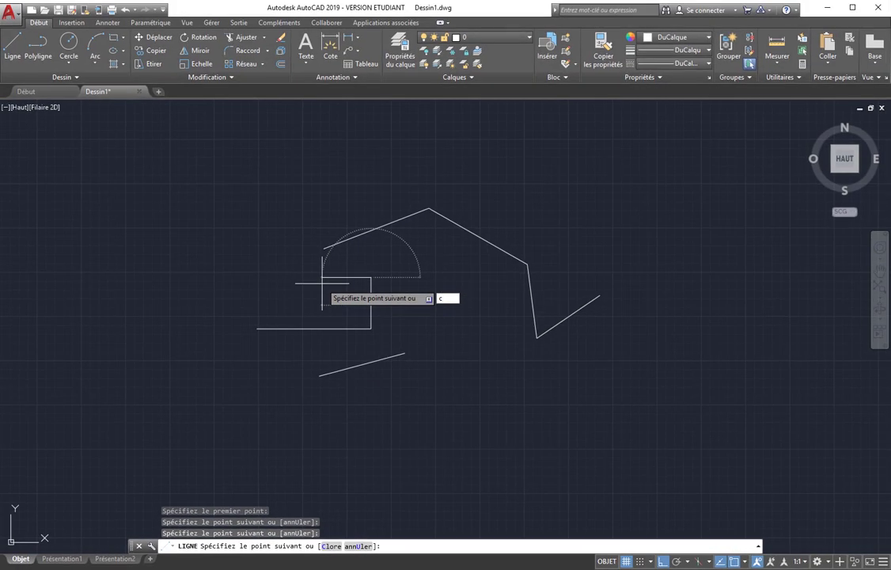
key("Return")
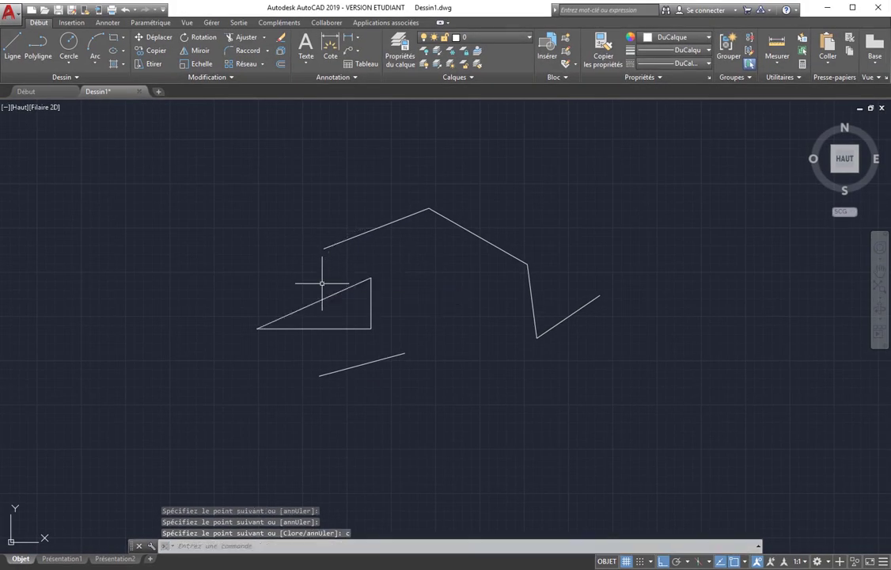
Draw a closed six-sided outline around the triangle, turning ortho mode off after the first horizontal segment and finishing with Clore
left_click(13, 41)
left_click(148, 230)
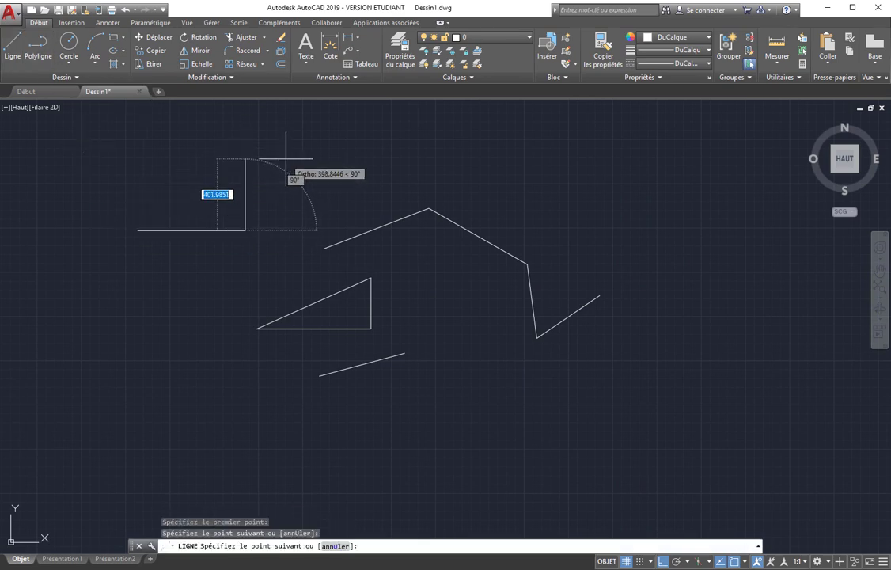
left_click(317, 148)
left_click(425, 270)
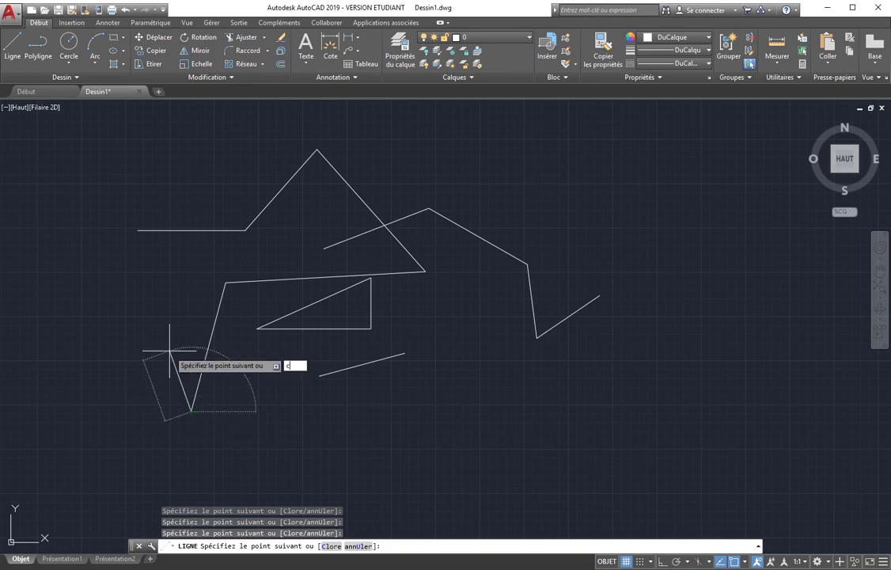
type("c")
key("Return")
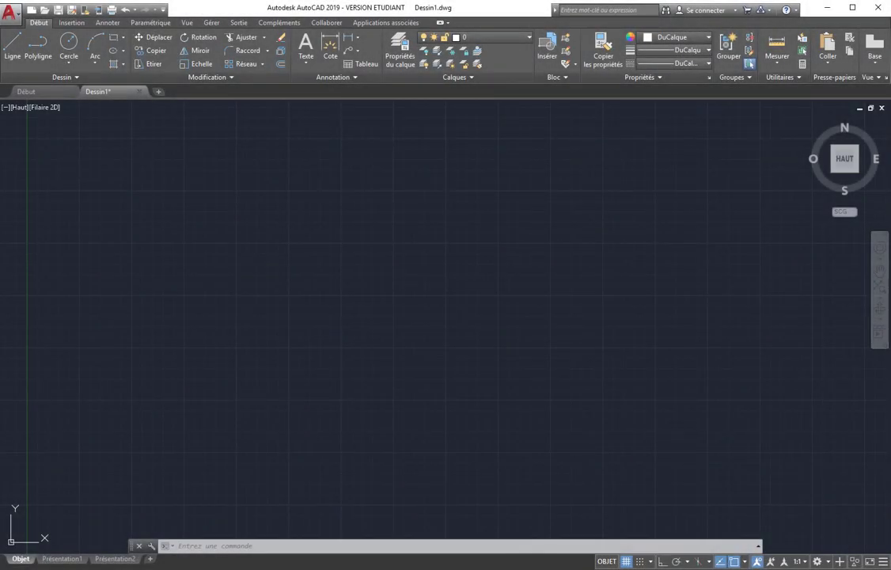
Draw a gently rising infinite construction line (Droite) through two picked points in the empty drawing
left_click(74, 76)
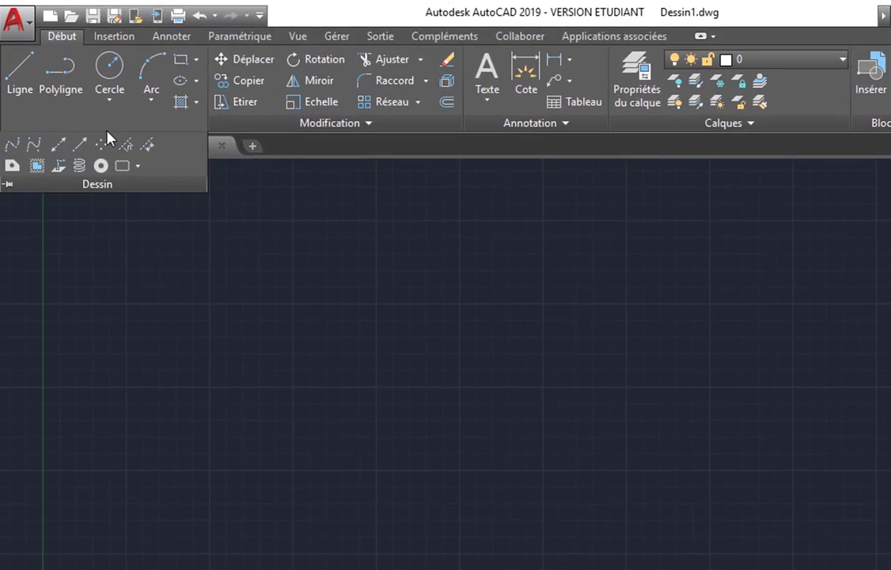
left_click(61, 151)
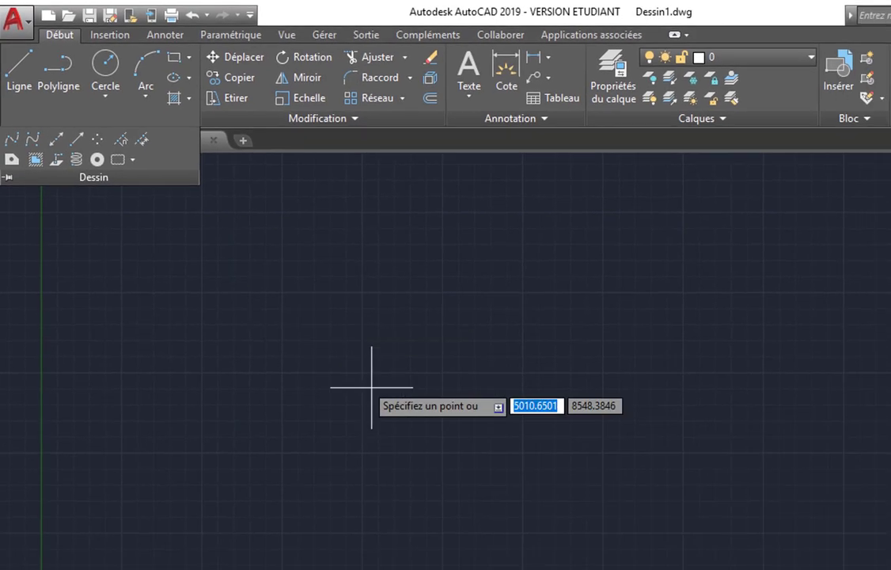
left_click(412, 431)
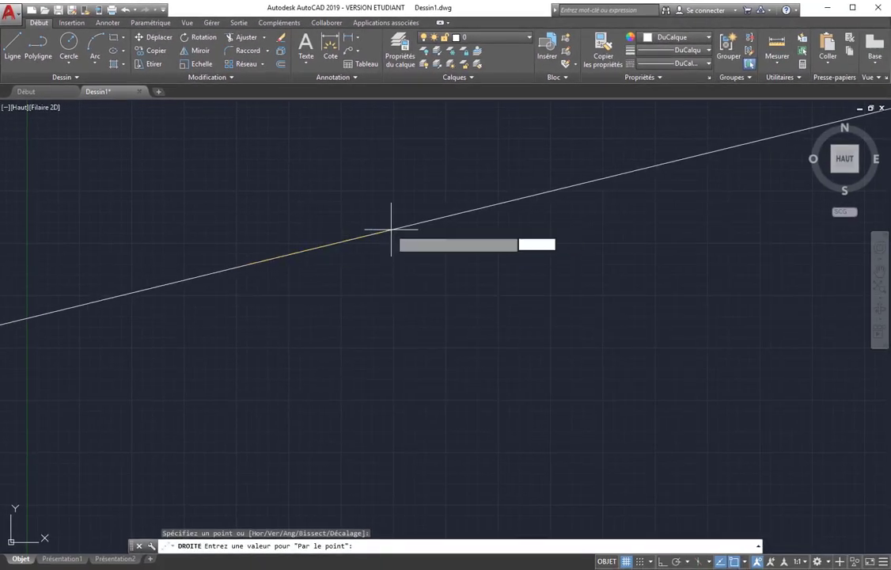
left_click(431, 261)
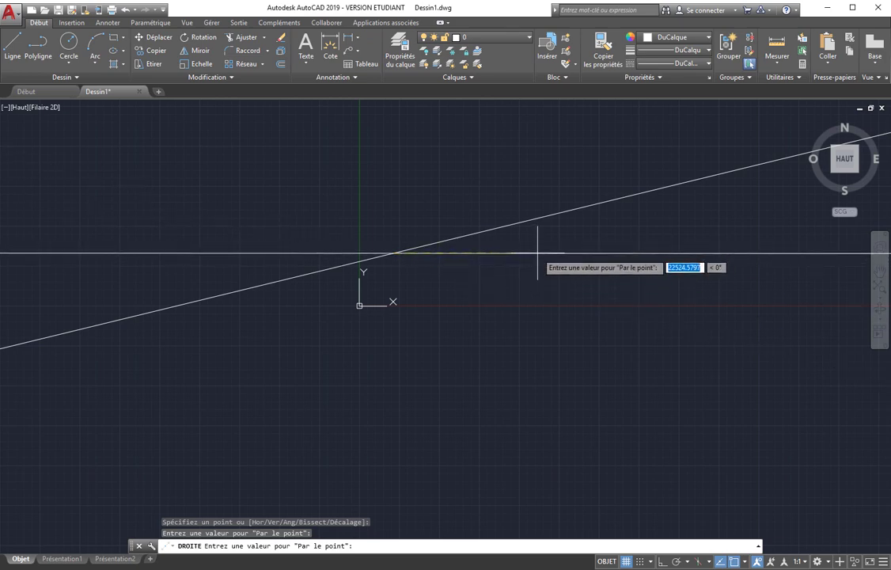
scroll(538, 253, "up", 6)
key("Escape")
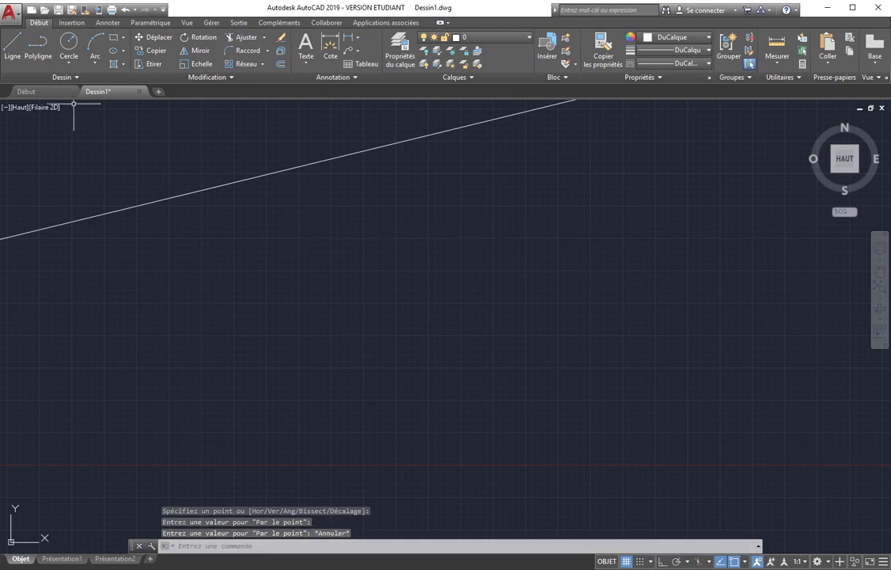
Draw a second, steeper construction line through two points below the first one
left_click(38, 95)
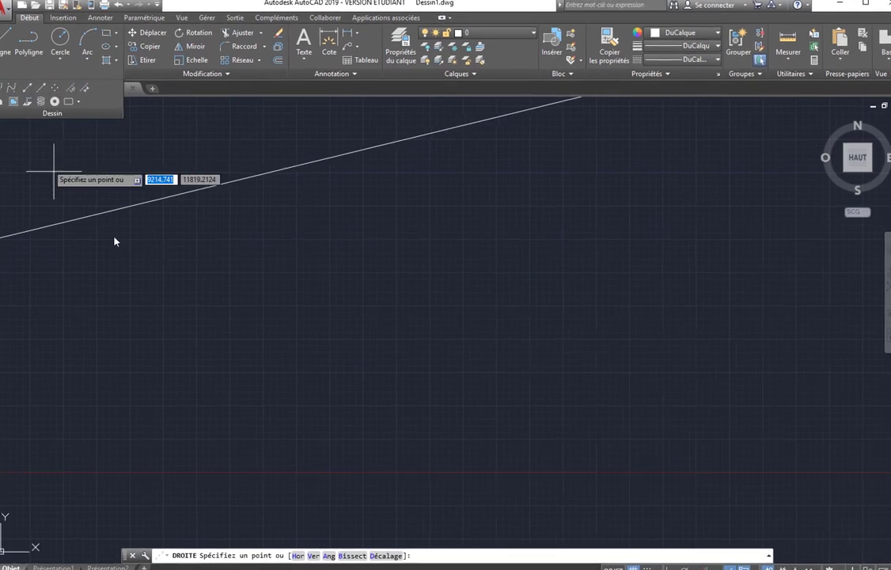
left_click(309, 278)
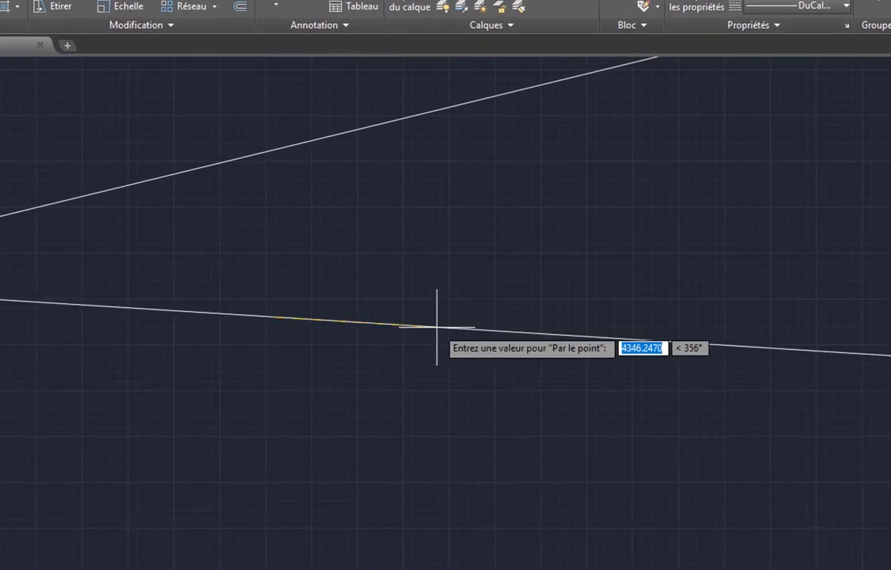
left_click(453, 259)
key("Return")
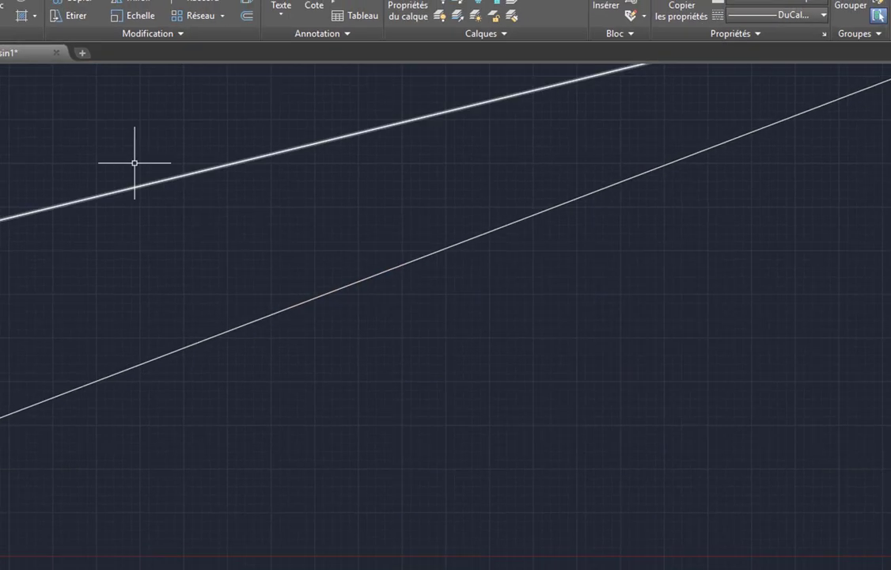
Place three horizontal construction lines below the inclined ones with the Hor option
left_click(49, 77)
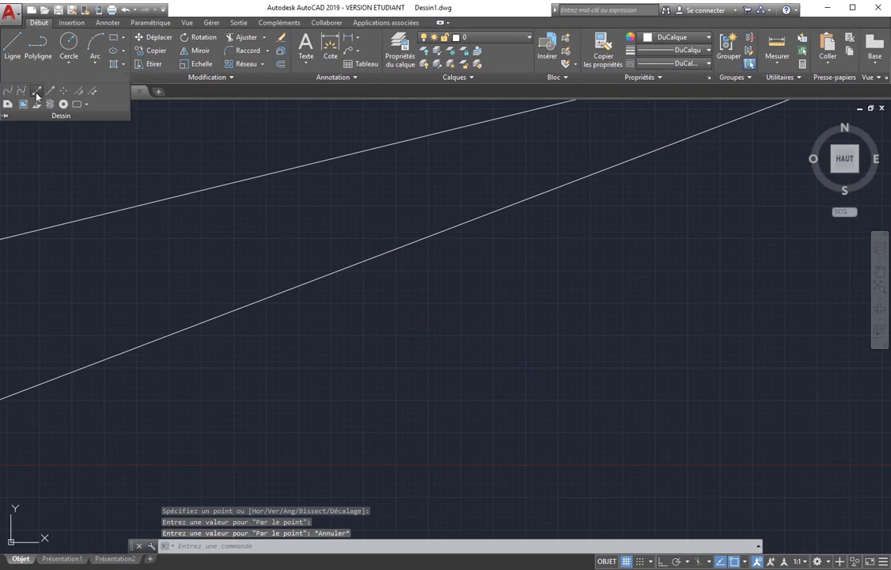
left_click(37, 94)
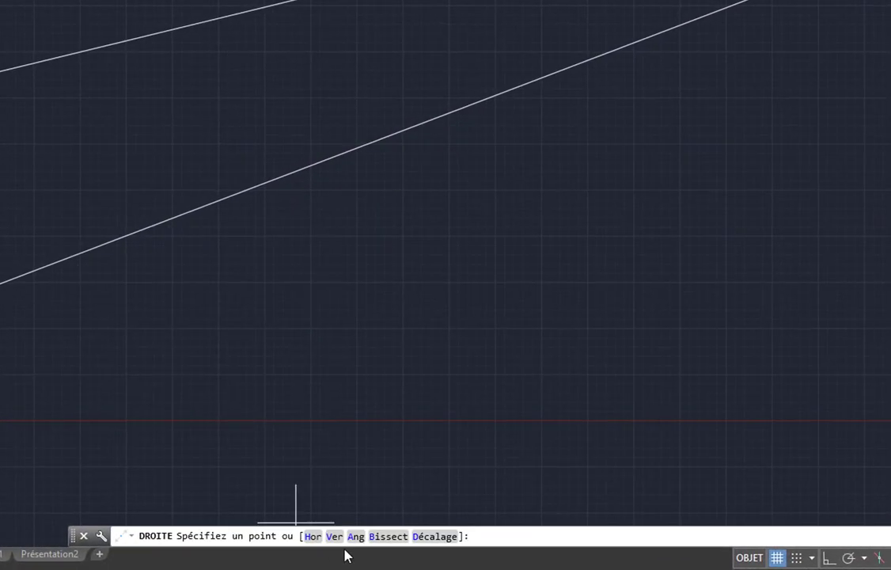
type("h")
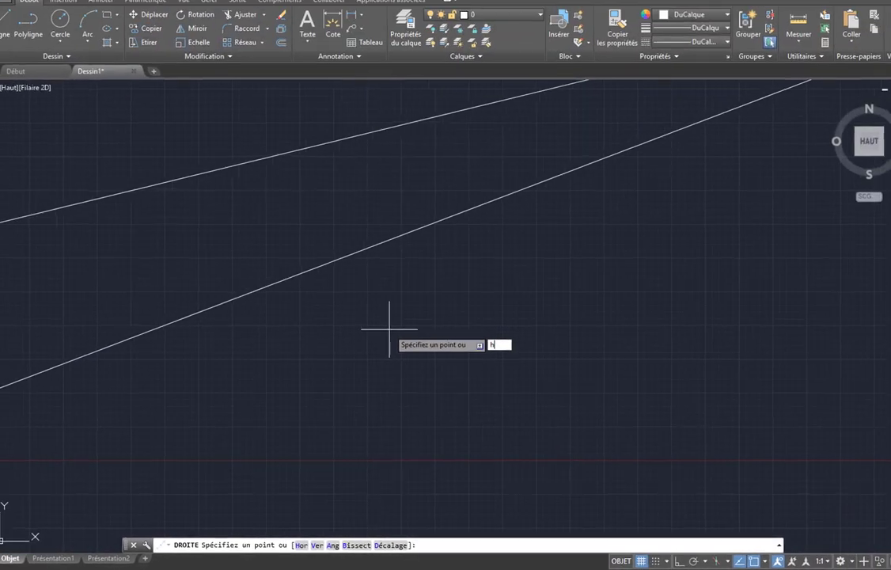
key("Return")
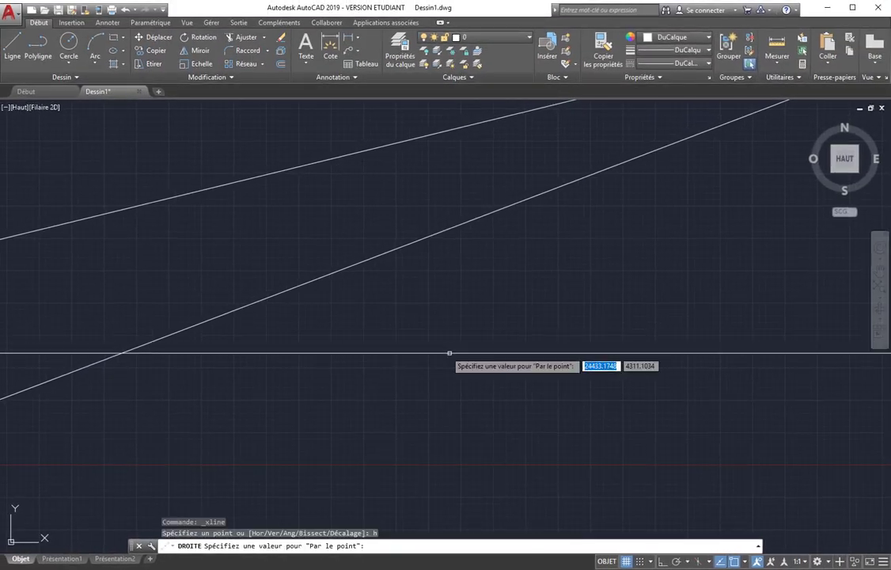
left_click(461, 311)
left_click(466, 380)
left_click(500, 430)
key("Return")
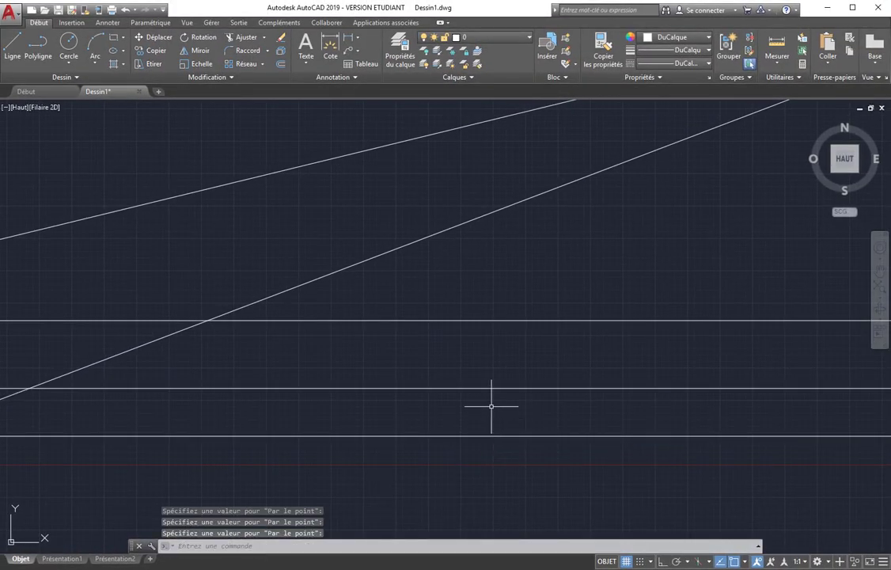
Place four vertical construction lines across the horizontal ones with the Ver option
key("Return")
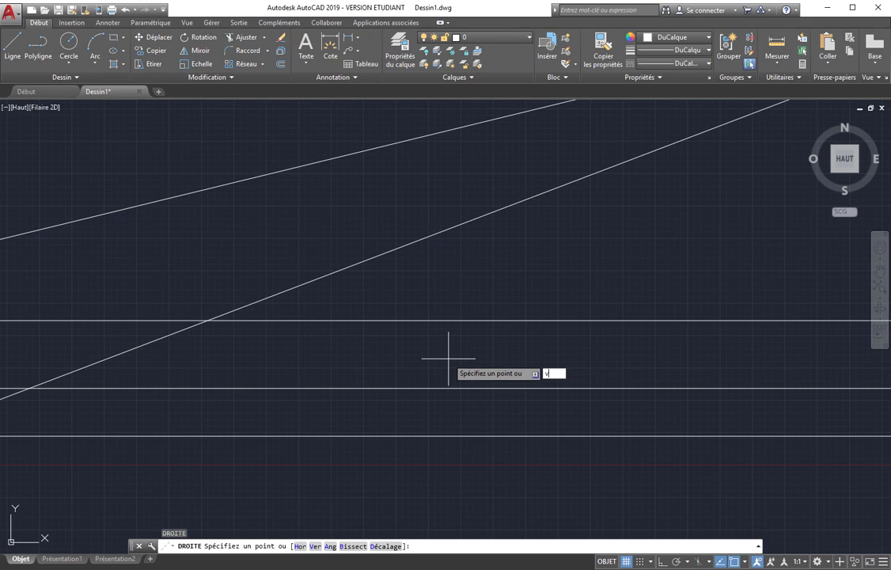
key("Return")
left_click(410, 358)
left_click(447, 356)
left_click(475, 356)
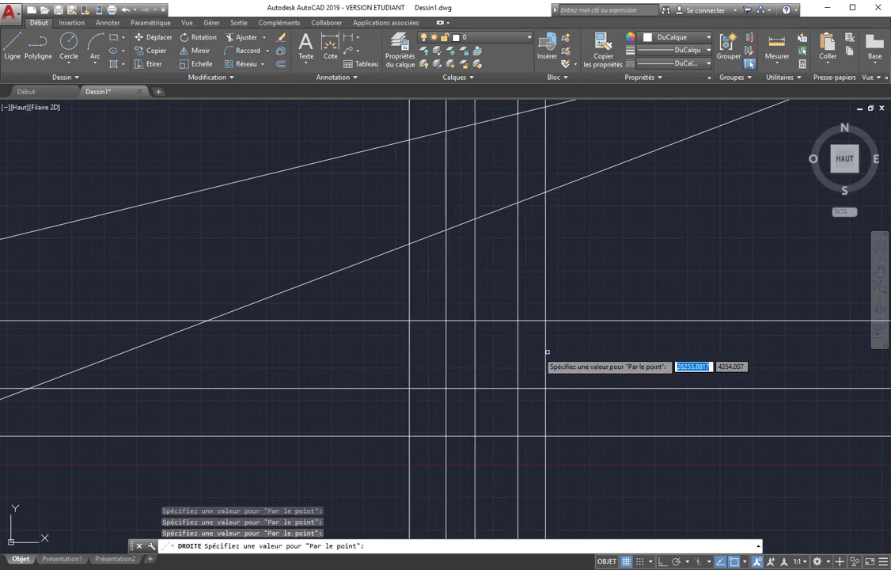
key("Return")
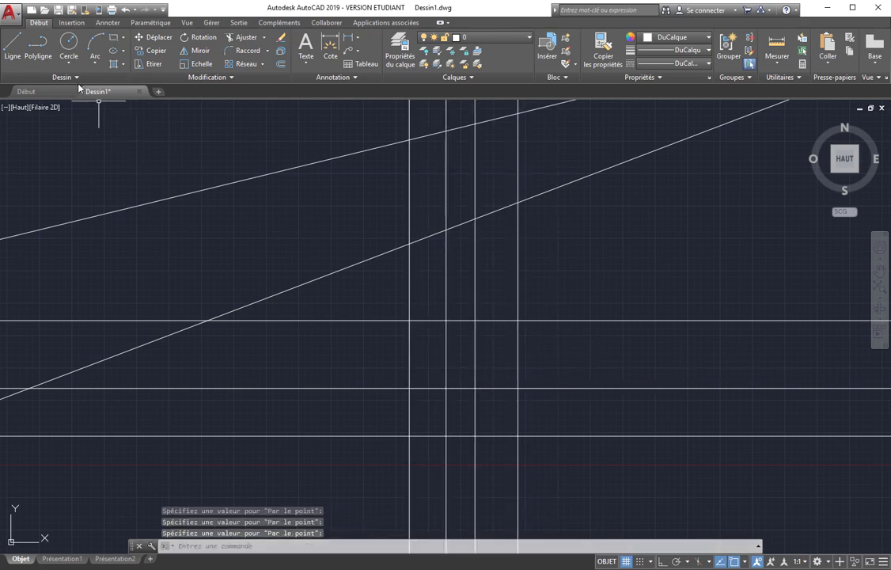
Place several parallel inclined construction lines beneath the steeper sloped line with the Ang option
left_click(36, 93)
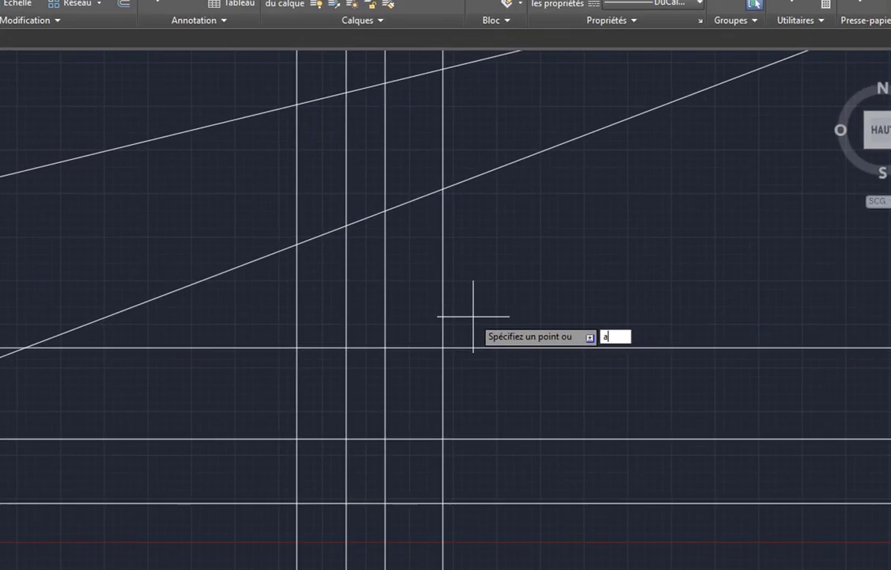
type("a")
key("Return")
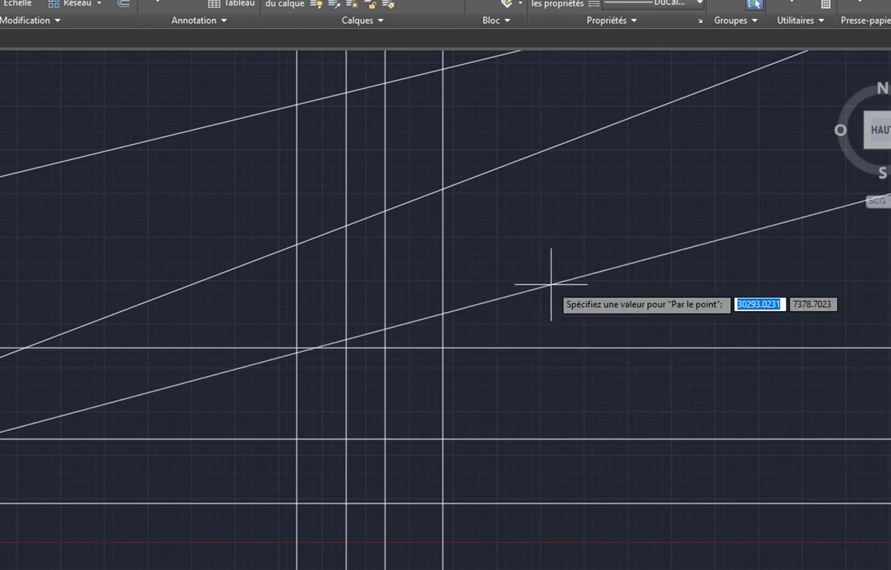
left_click(535, 234)
left_click(560, 273)
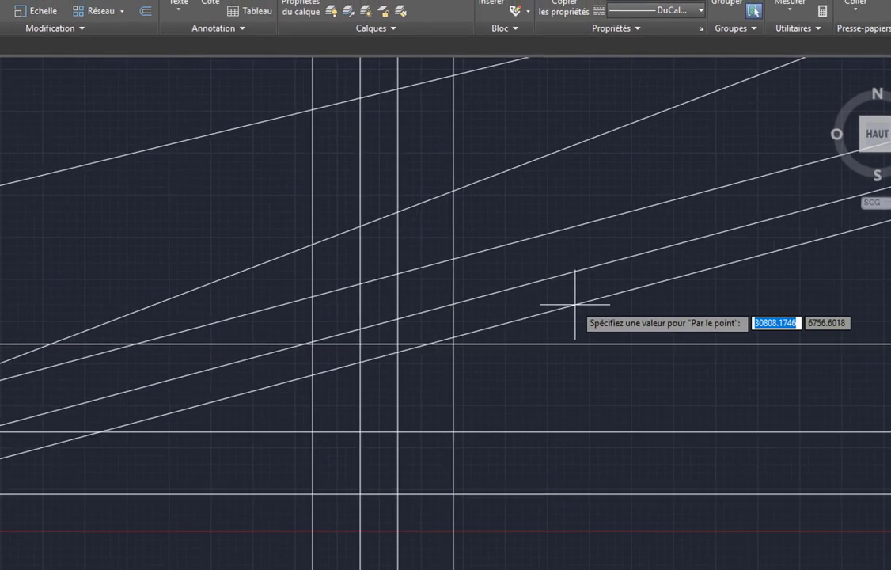
left_click(576, 304)
left_click(587, 372)
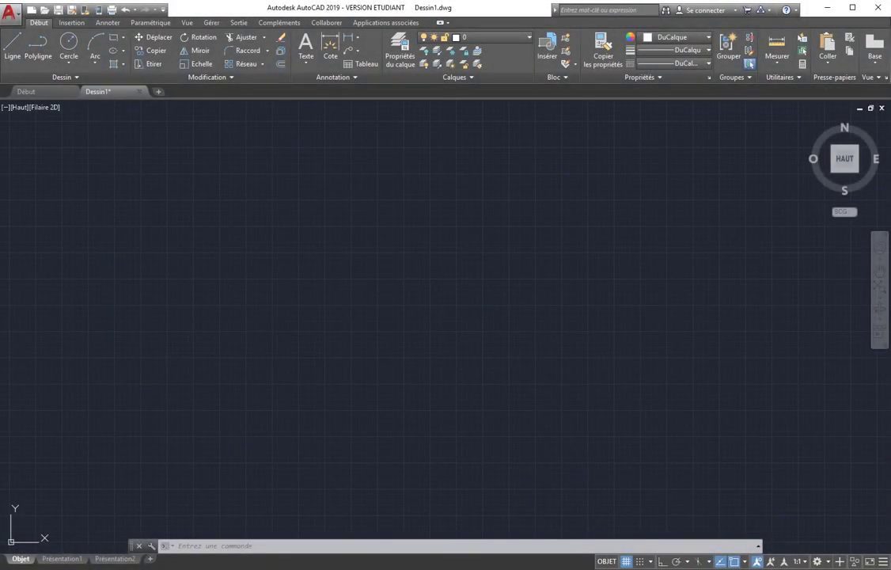
Draw a circle with a radius of 250 in the middle of the empty drawing
left_click(70, 47)
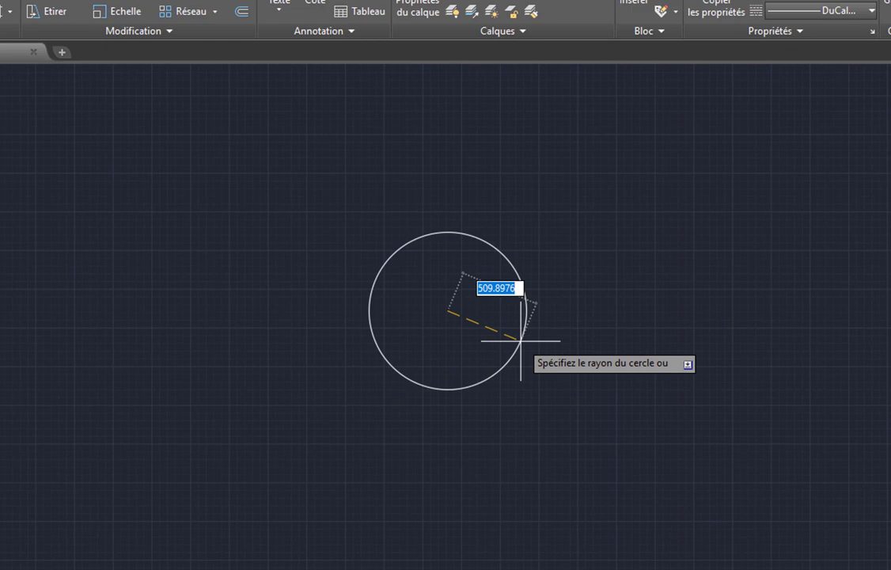
type("50")
key("Return")
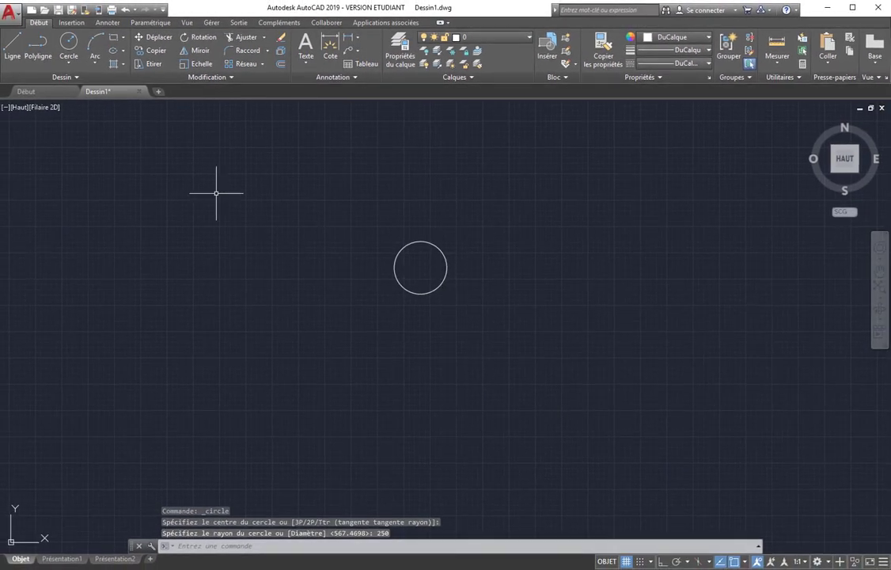
Draw a second circle below the first, defining its size with the Diamètre option
left_click(65, 45)
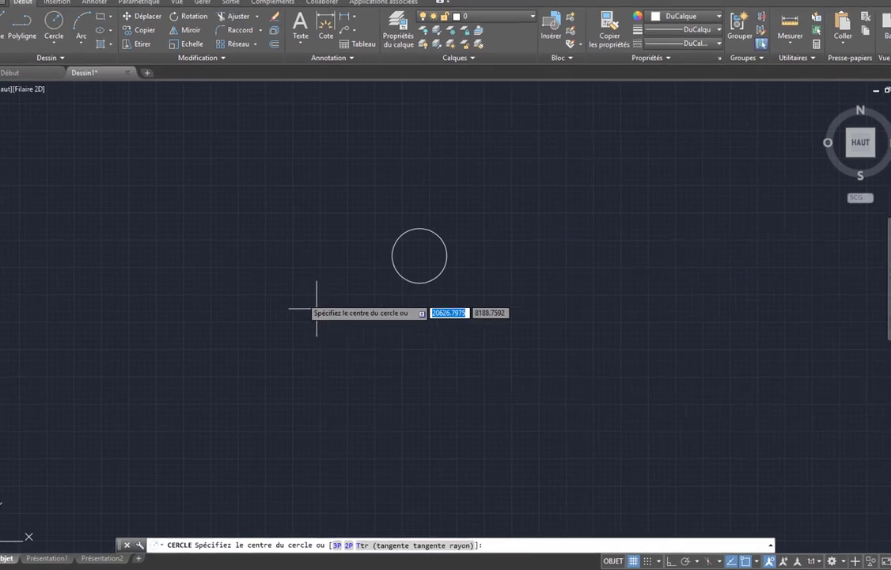
left_click(428, 369)
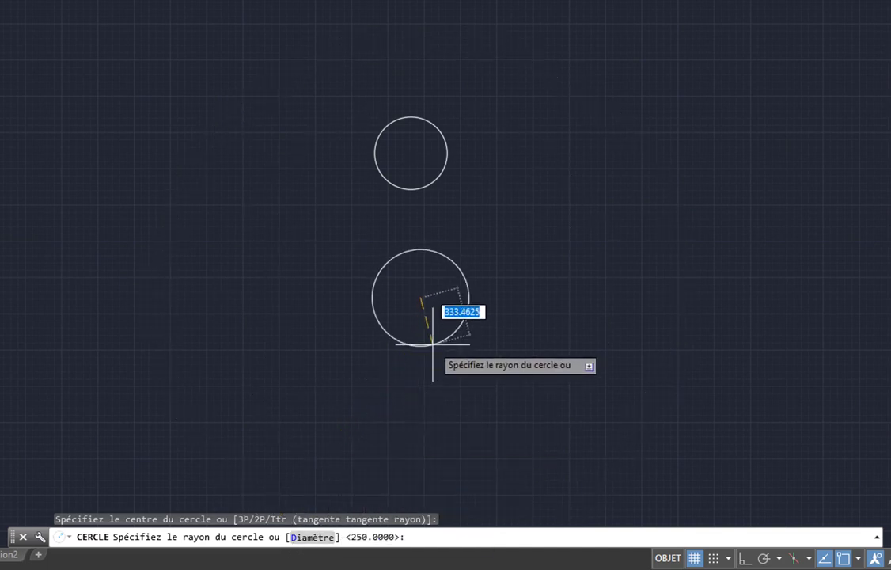
type("d")
key("Return")
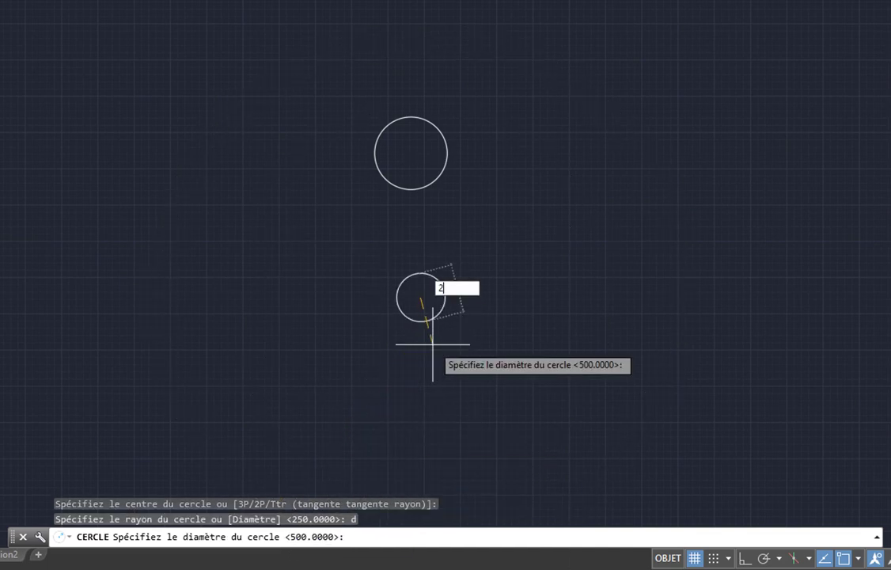
key("Return")
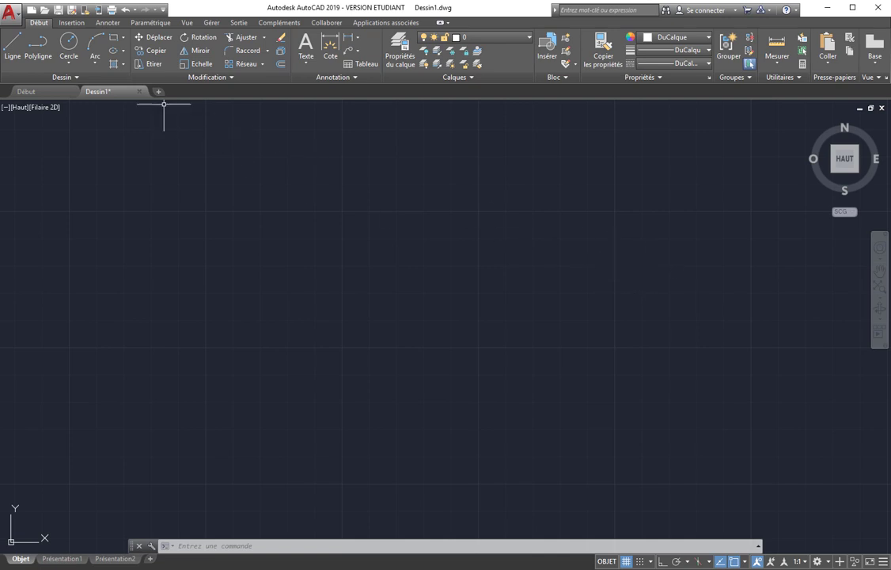
Draw a four-sided outline with the Line command and close it with the Clore option
left_click(14, 48)
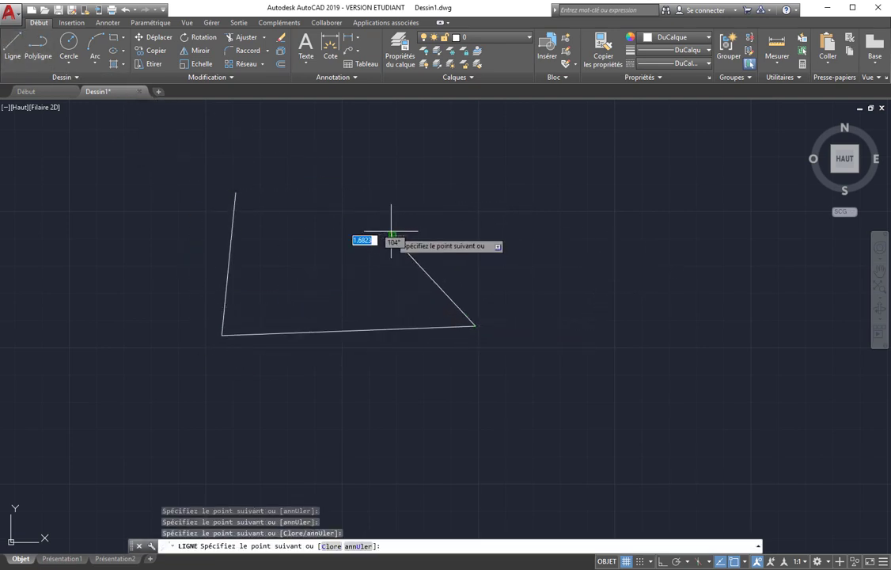
type("c")
key("Return")
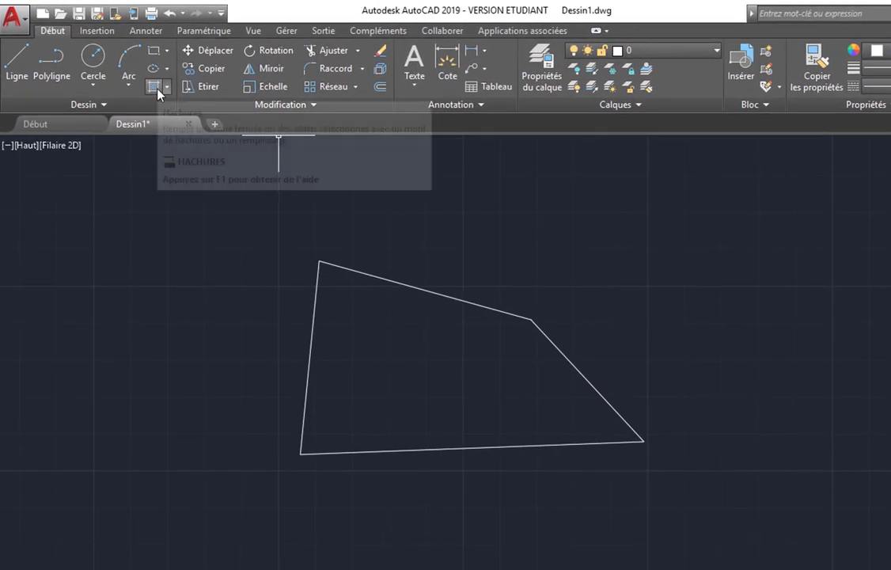
Hatch the inside of the four-sided outline with the ANSI31 pattern
left_click(155, 88)
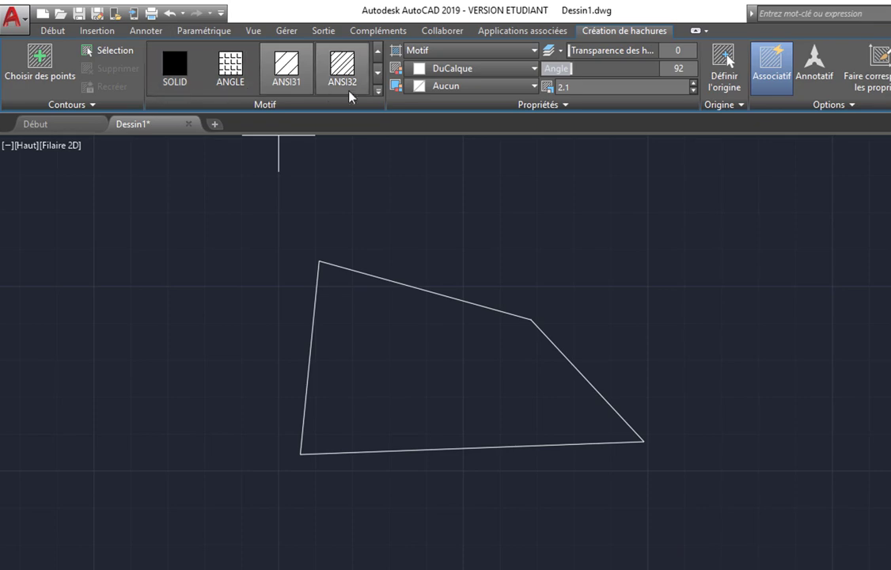
left_click(378, 92)
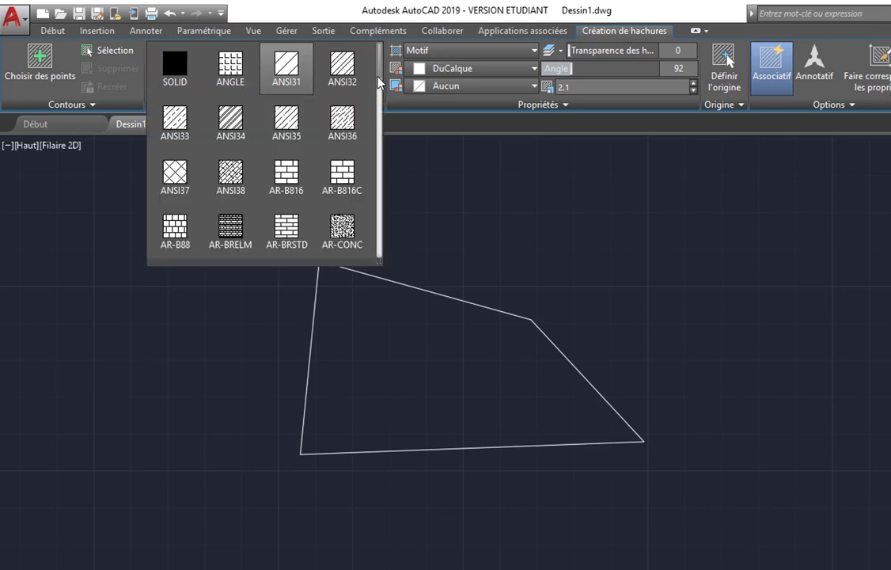
scroll(378, 87, "down", 5)
scroll(364, 79, "up", 5)
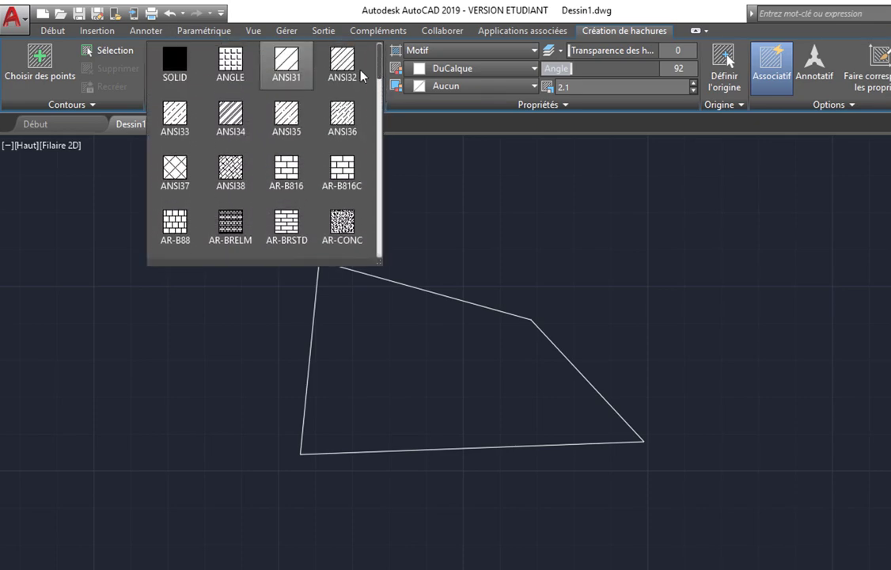
left_click(288, 63)
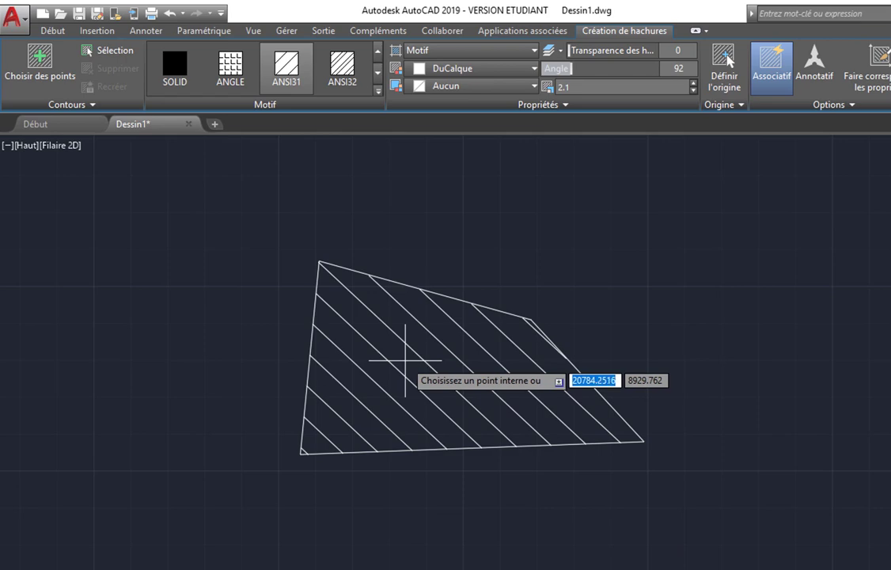
left_click(405, 360)
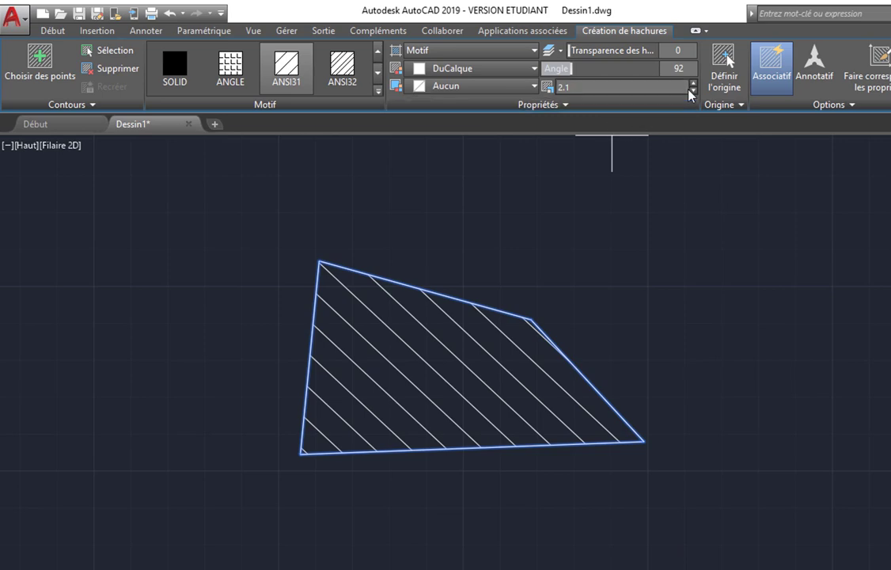
Set the hatch angle to 183 and adjust the scale of the hatch pattern
left_click_drag(582, 71, 618, 70)
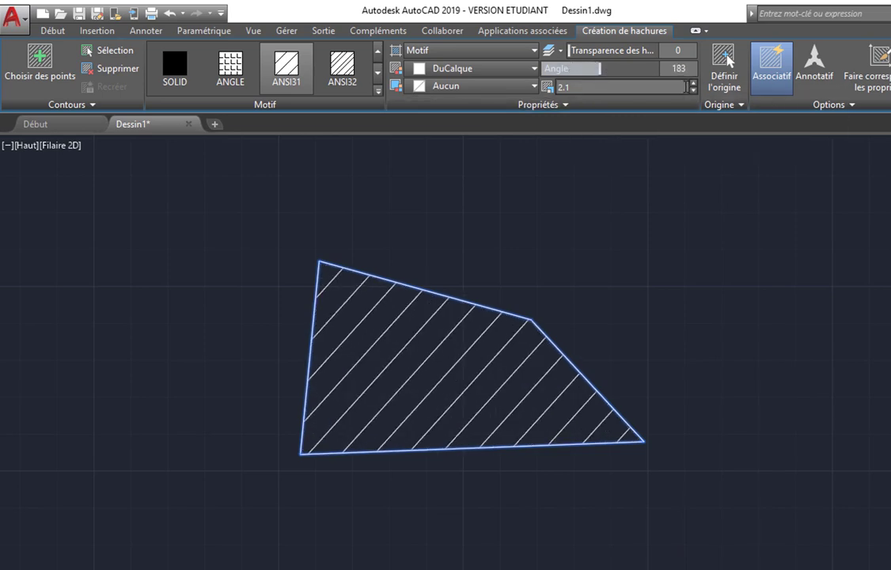
left_click(695, 87)
left_click(695, 87)
left_click(695, 87)
left_click(696, 87)
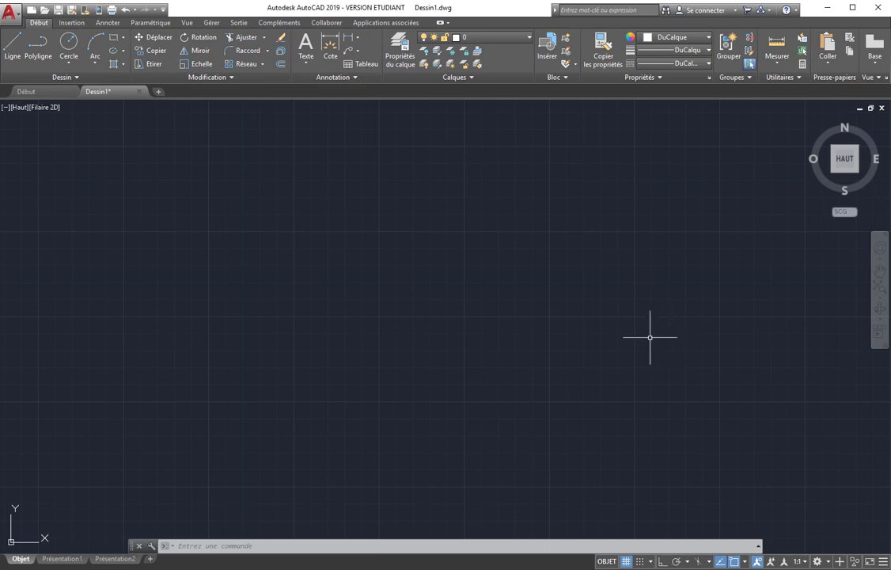
Place one vertical construction line near the middle of the empty drawing with the Ver option
left_click(51, 76)
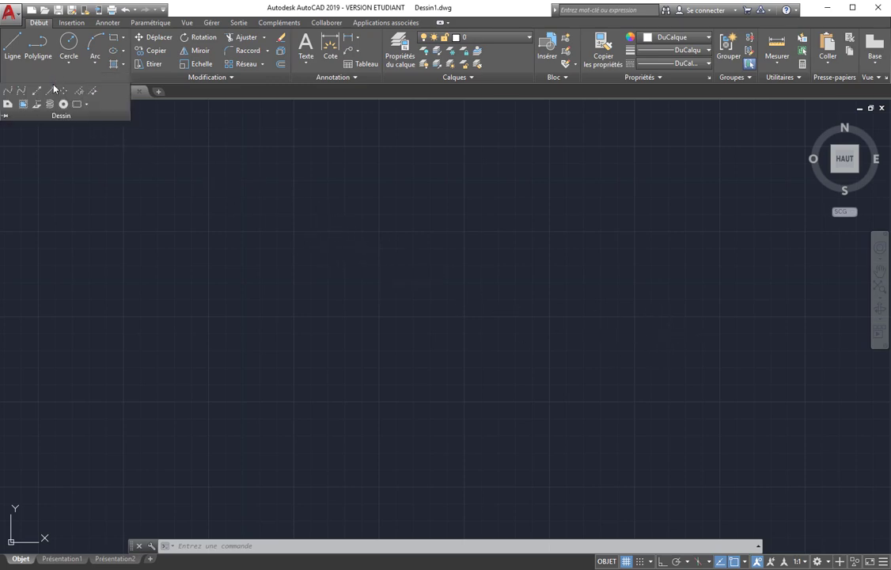
left_click(35, 93)
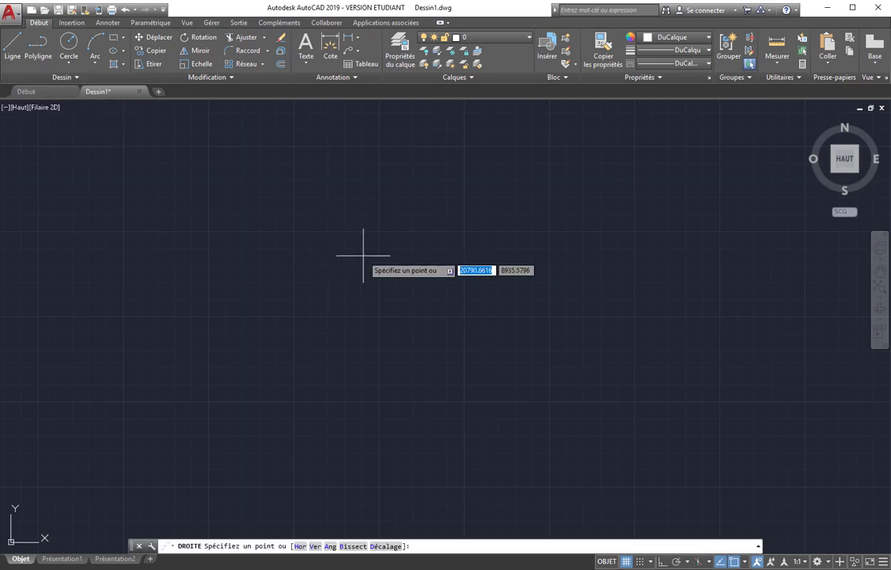
type("v")
key("Return")
left_click(414, 283)
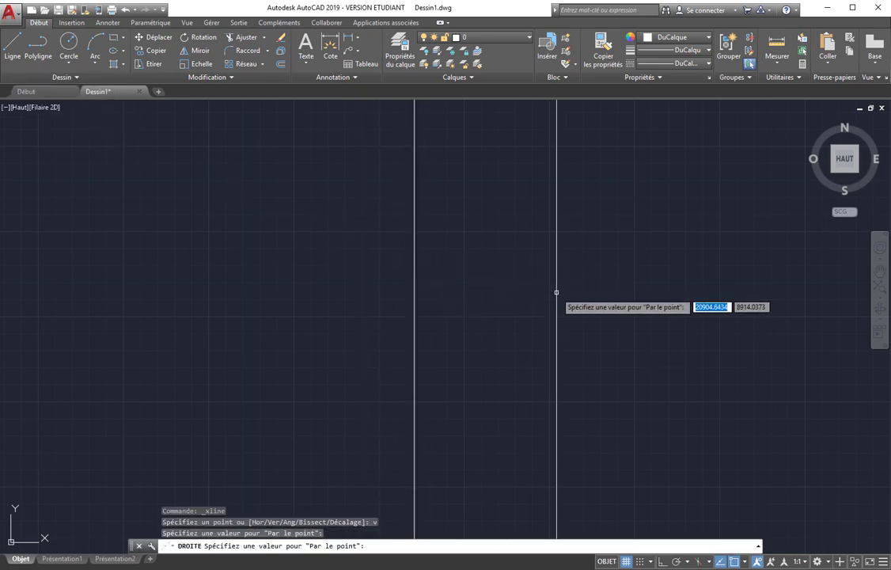
key("Escape")
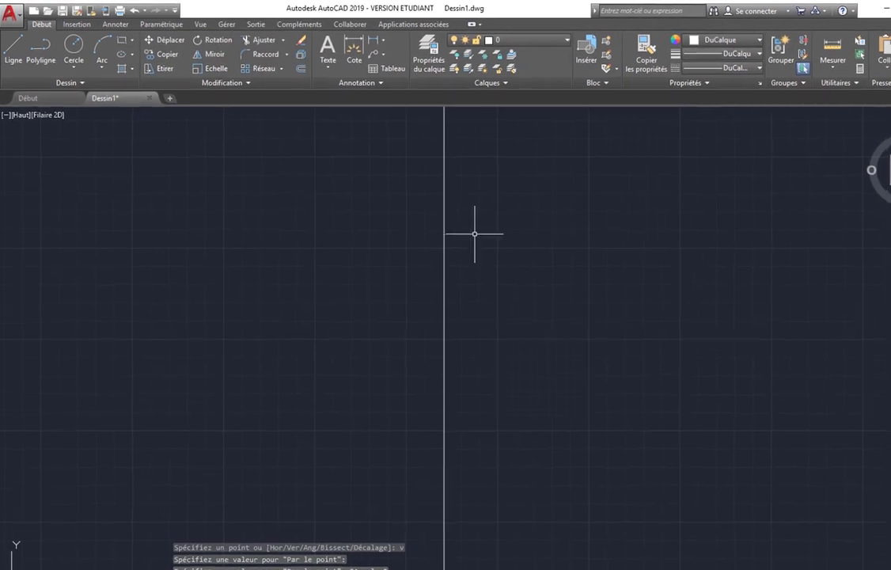
Offset the vertical construction line by 25 towards its right side
left_click(338, 77)
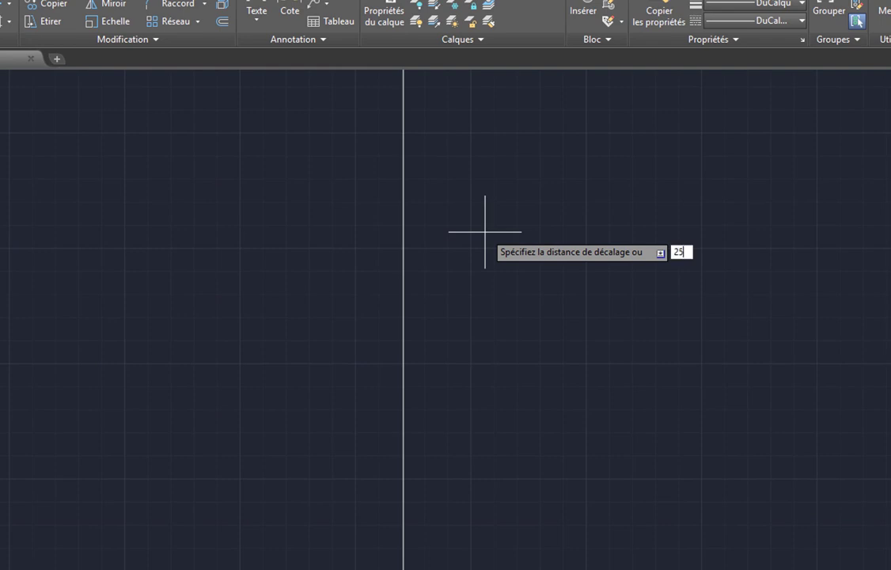
type("25")
key("Return")
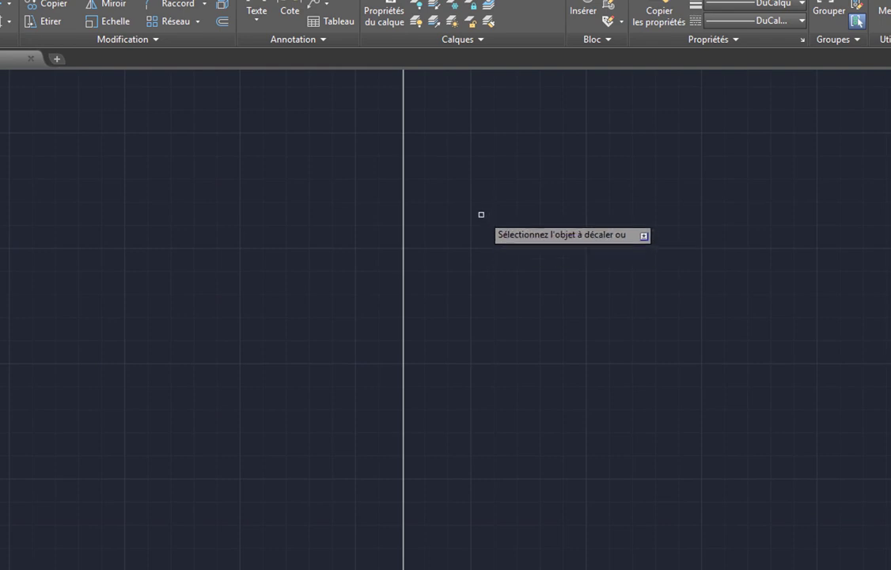
left_click(404, 249)
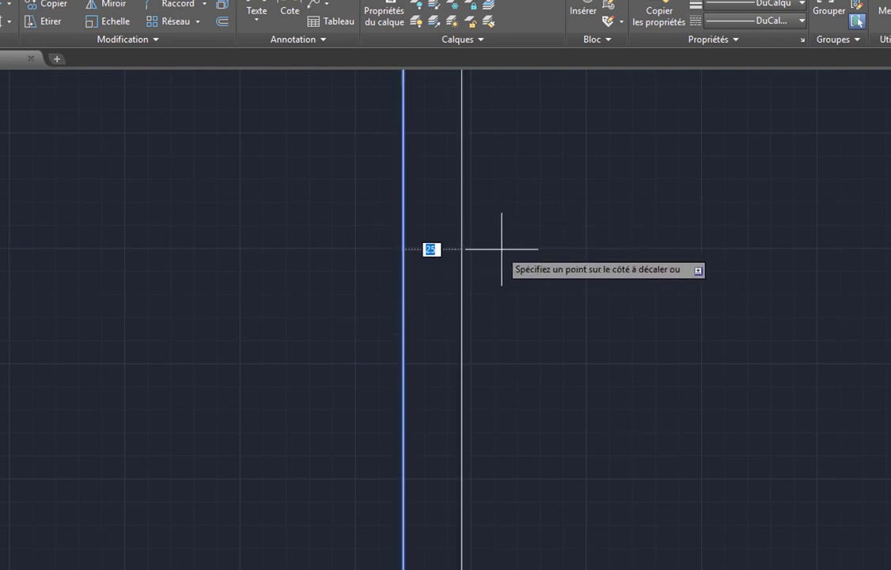
left_click(542, 254)
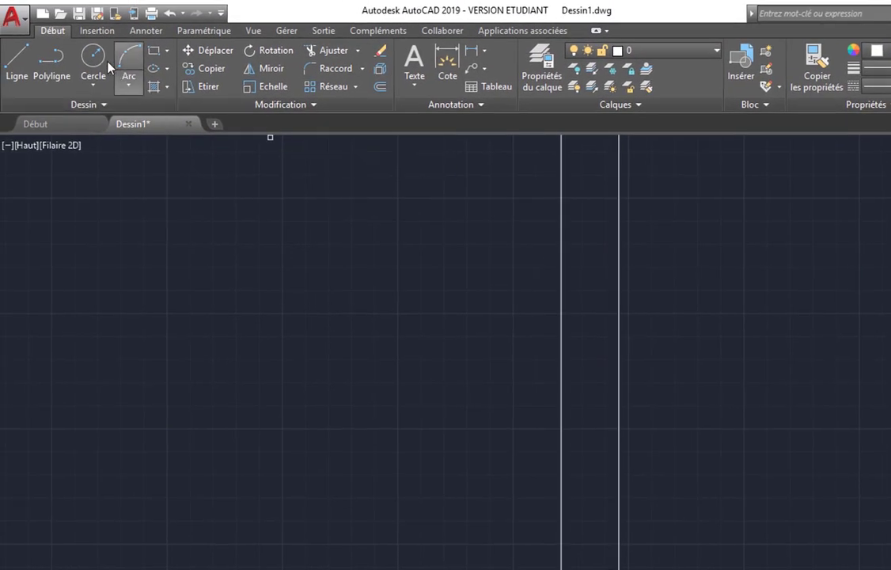
Draw a circle with a radius of about 44 to the left of the two vertical lines
left_click(94, 57)
left_click(296, 388)
left_click(398, 401)
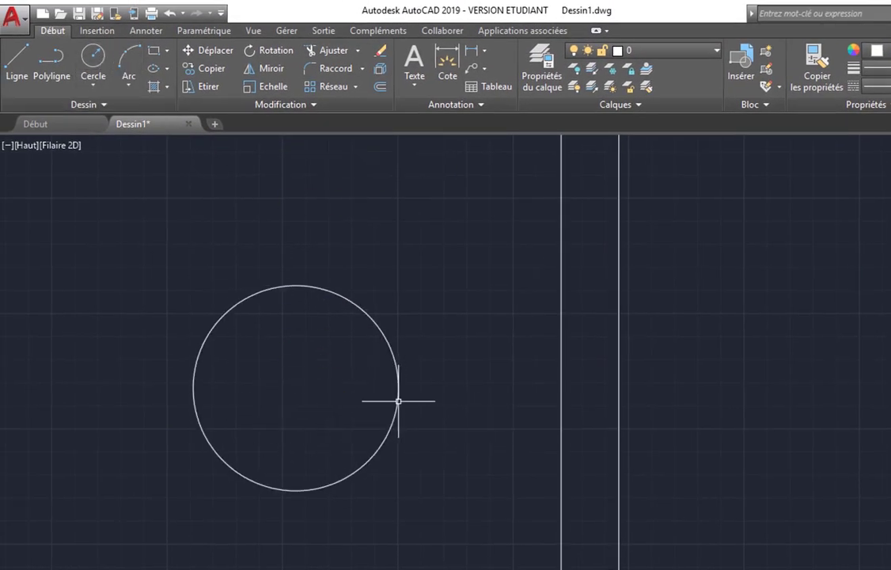
Offset the circle inward by 10 to make a smaller concentric circle
left_click(380, 87)
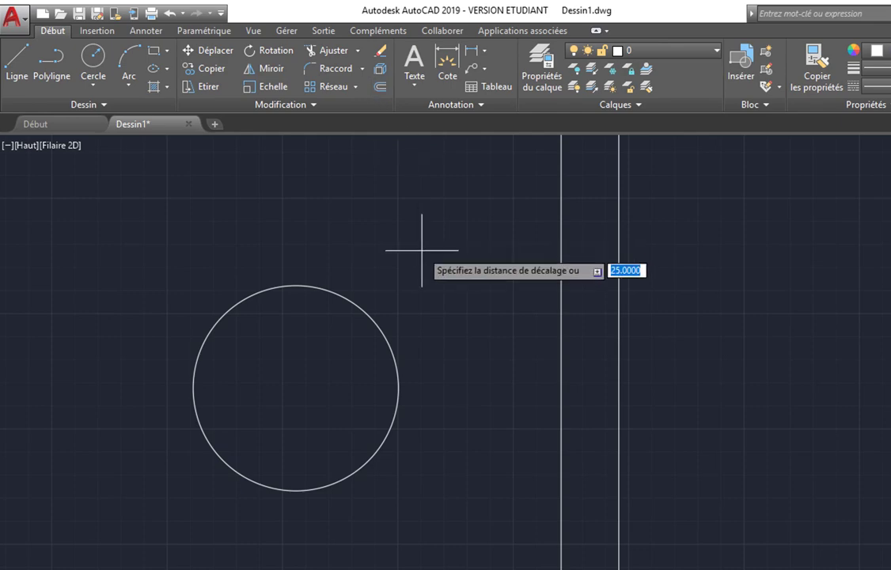
type("1")
key("Return")
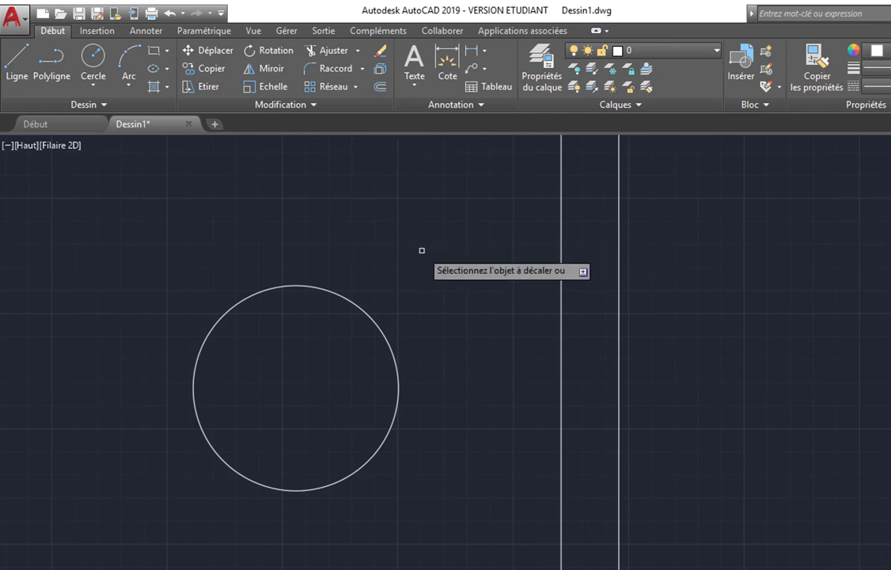
left_click(382, 329)
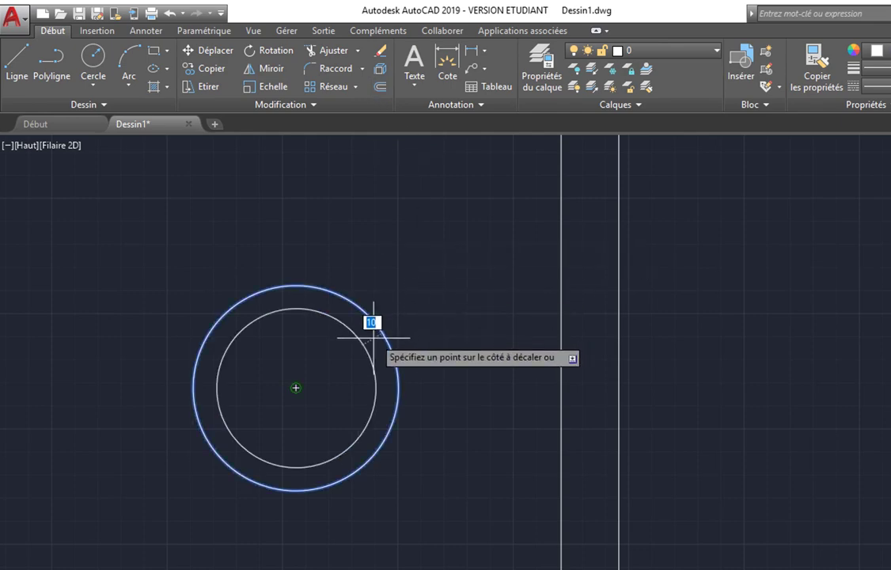
left_click(341, 362)
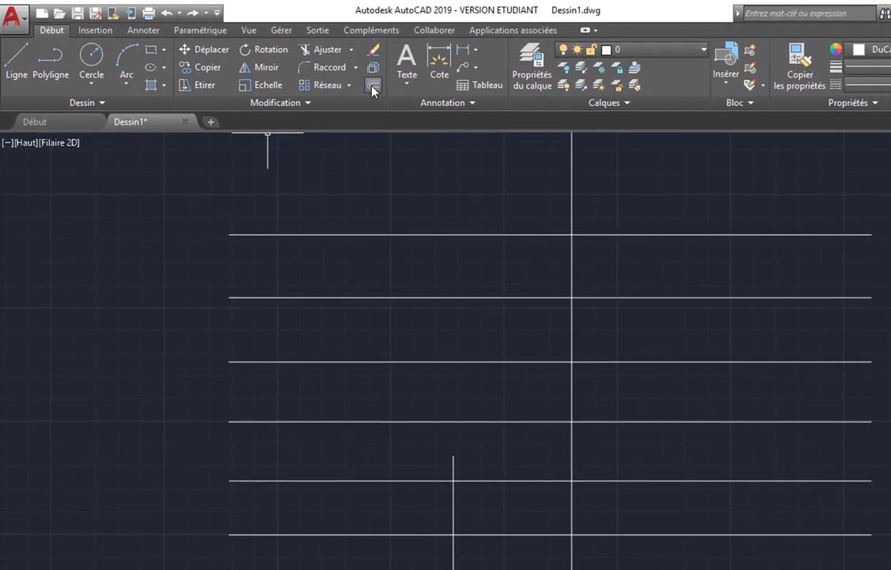
Trim the uppermost horizontal line right of the long vertical line and the second one left of it
left_click(340, 54)
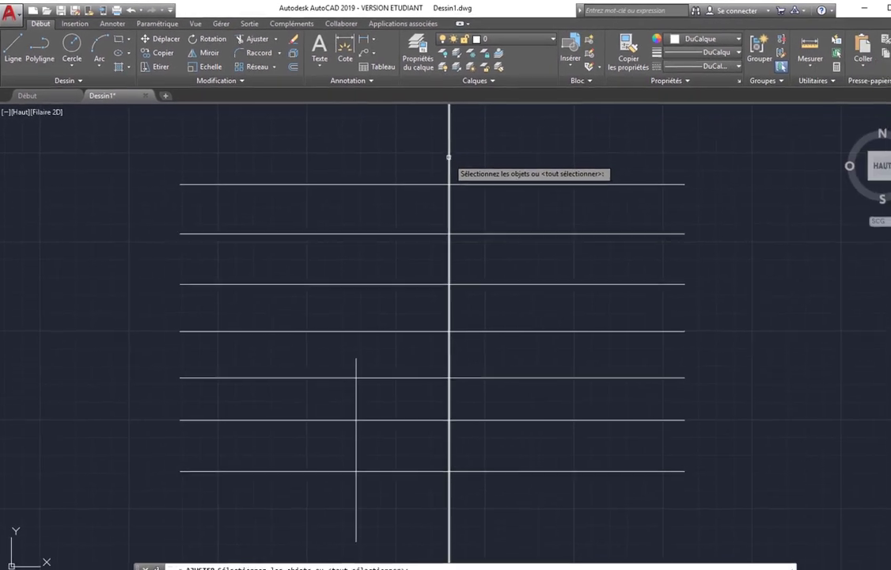
left_click(448, 156)
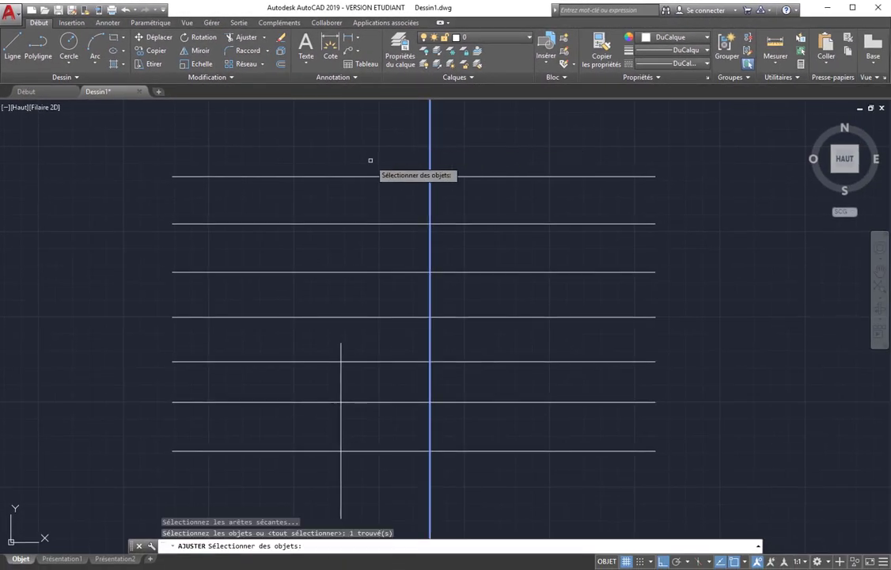
key("Return")
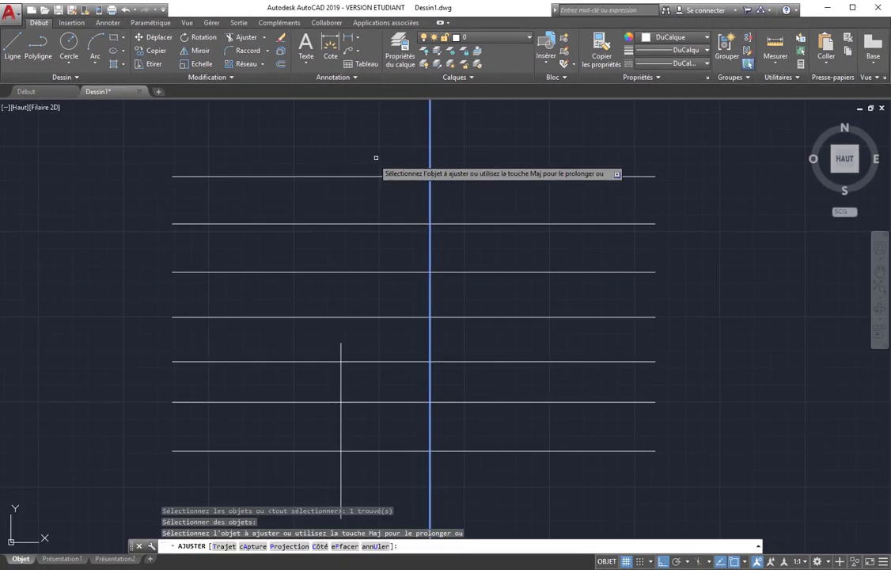
left_click(502, 176)
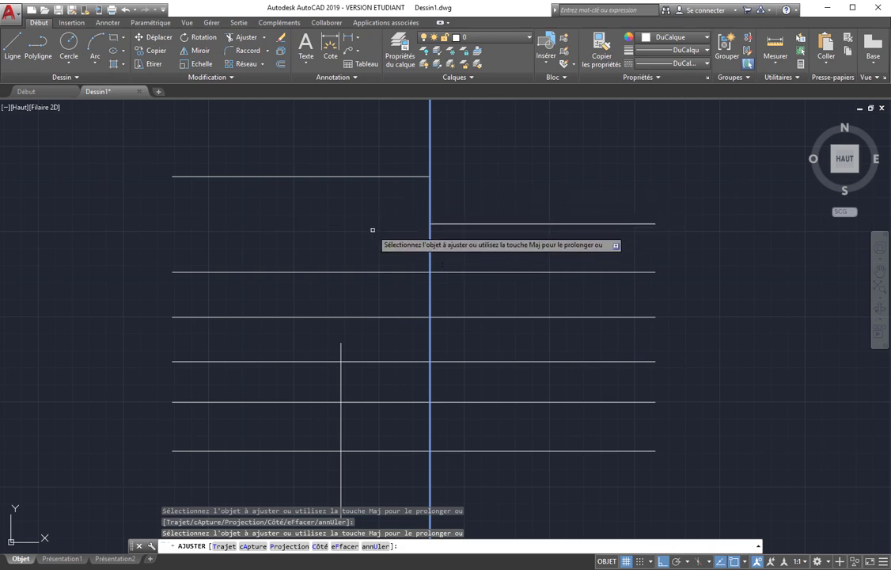
key("Return")
Trim the three lowest horizontal lines between the short and long vertical lines, using both verticals as cutting edges
key("Return")
left_click(450, 333)
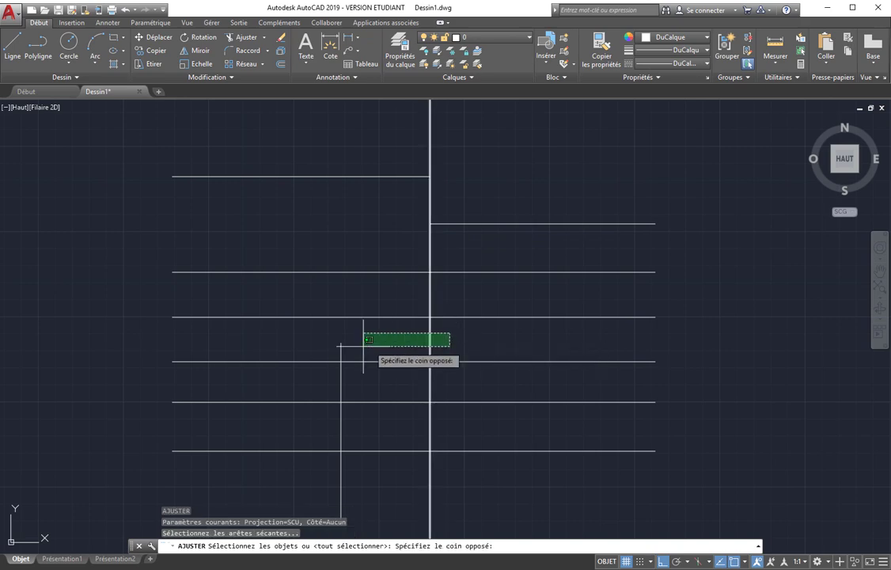
left_click(334, 344)
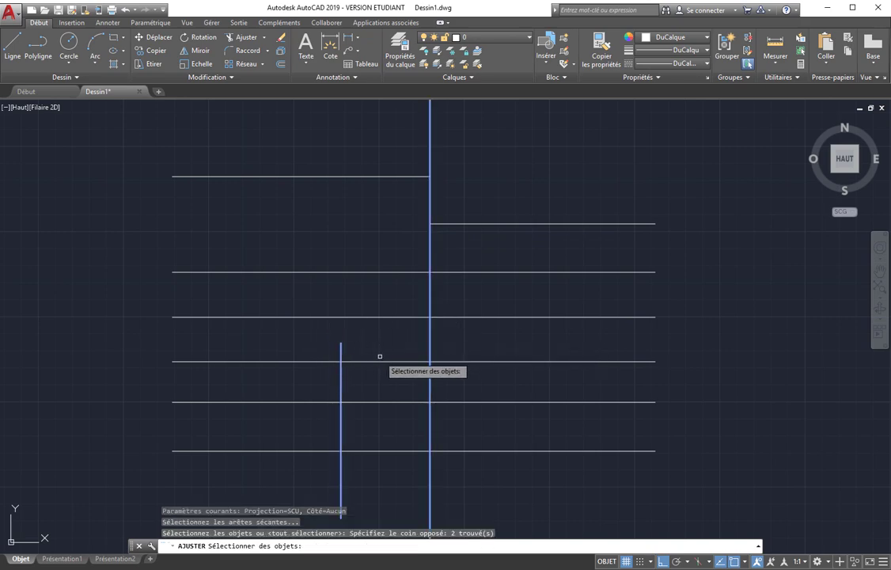
key("Return")
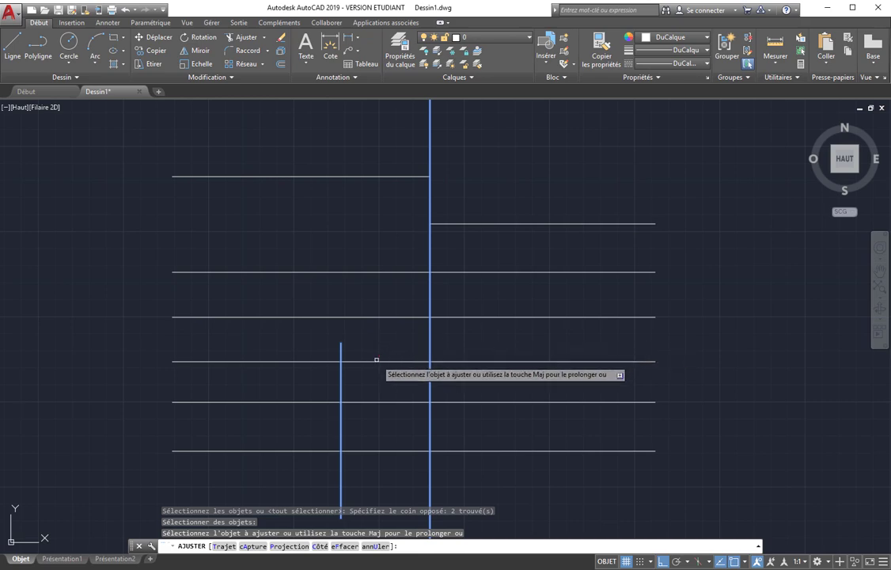
left_click(373, 362)
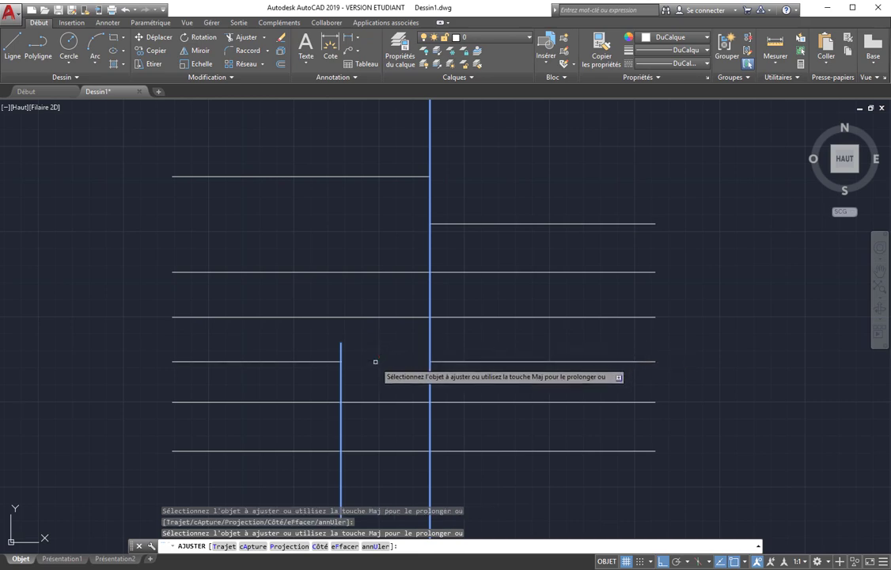
left_click(371, 402)
left_click(372, 450)
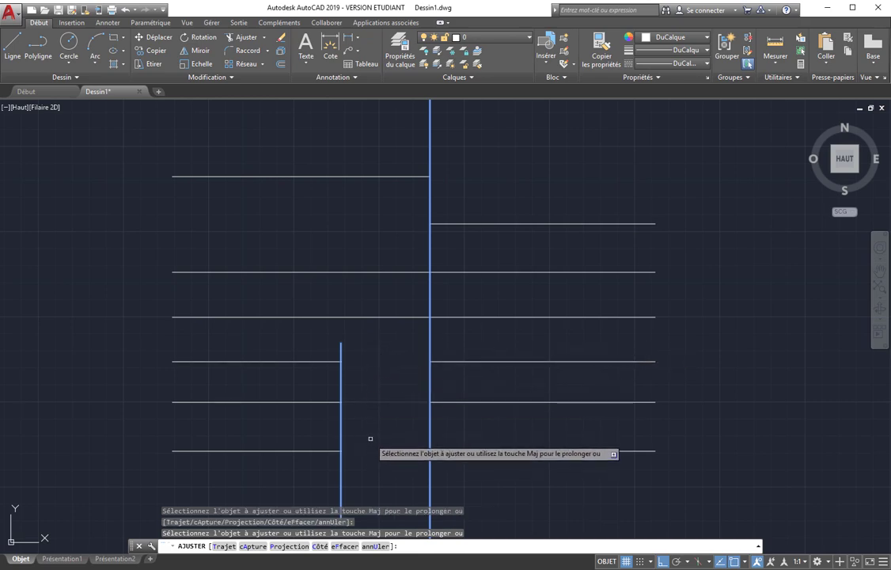
key("Return")
Draw a circle overlapping the right-hand ends of the third to sixth horizontal lines
left_click(69, 46)
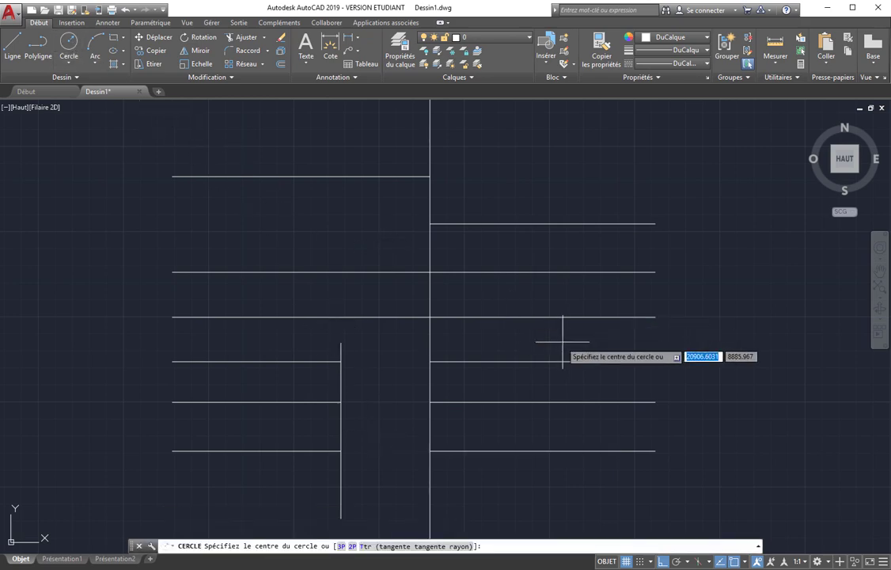
left_click(624, 336)
left_click(722, 347)
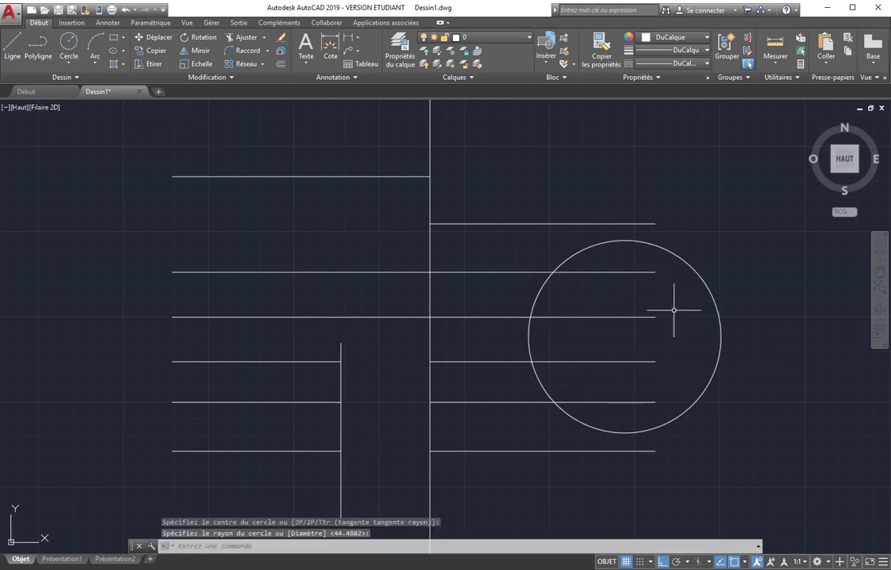
Trim the circle's left portion between the third and fifth horizontal lines, using those two lines as cutting edges
left_click(246, 41)
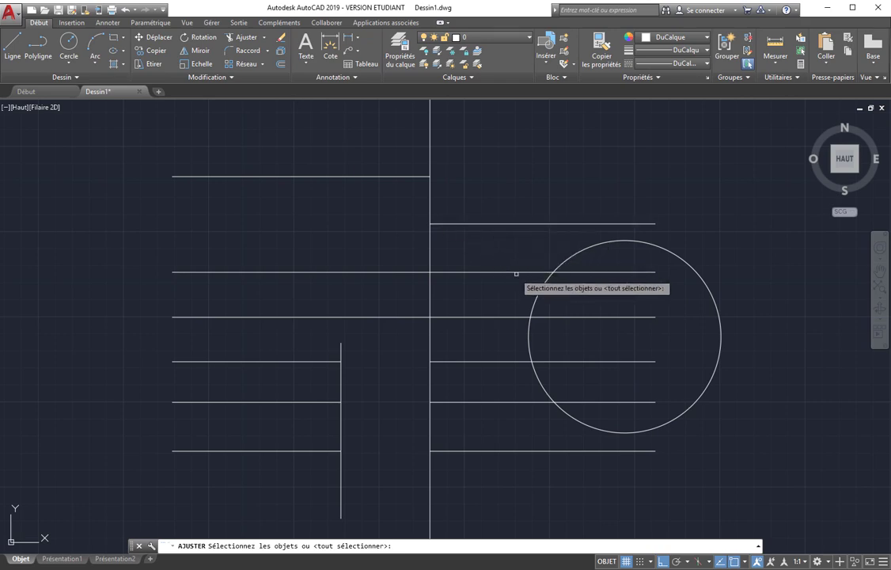
left_click(574, 272)
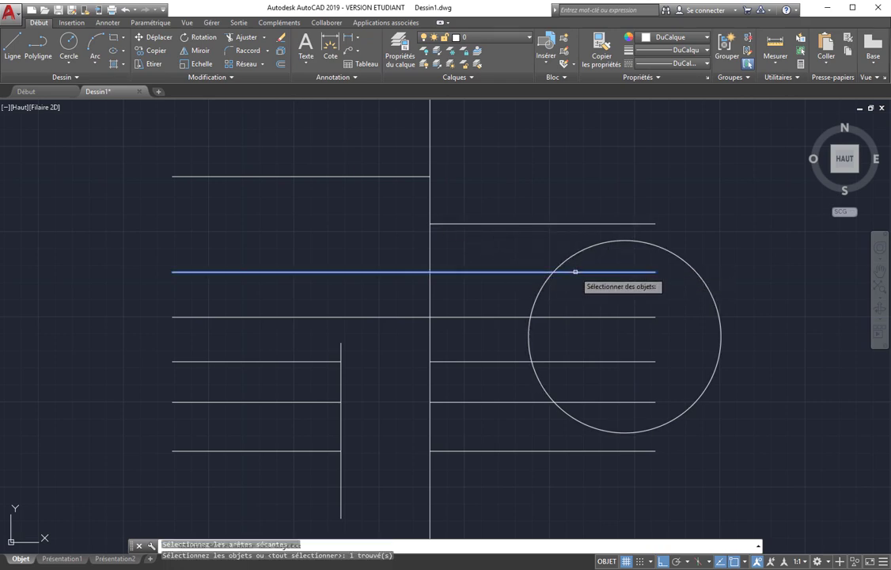
left_click(573, 353)
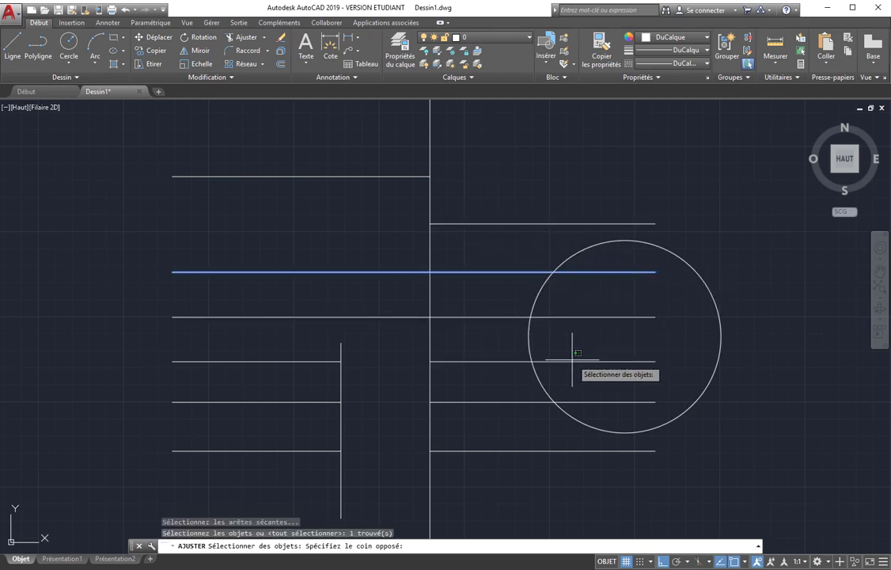
left_click(544, 373)
key("Return")
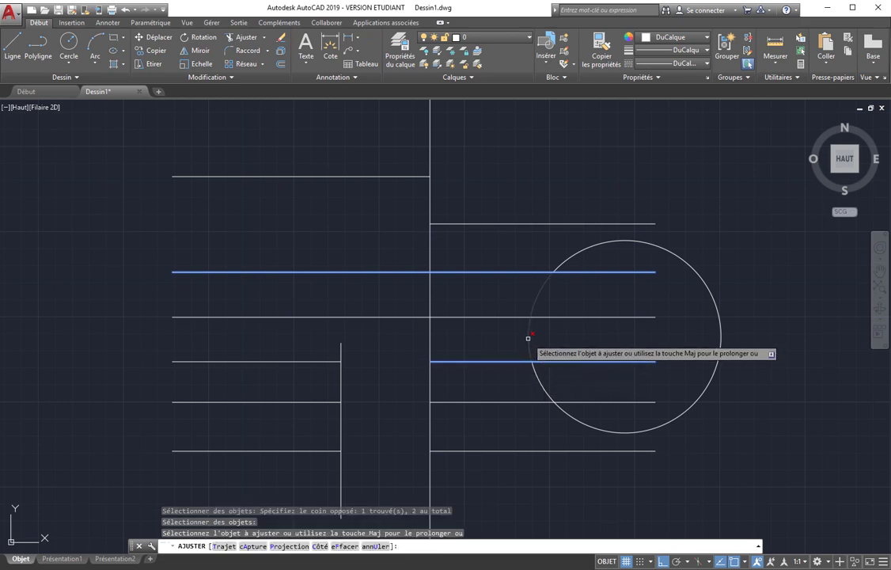
left_click(528, 338)
key("Return")
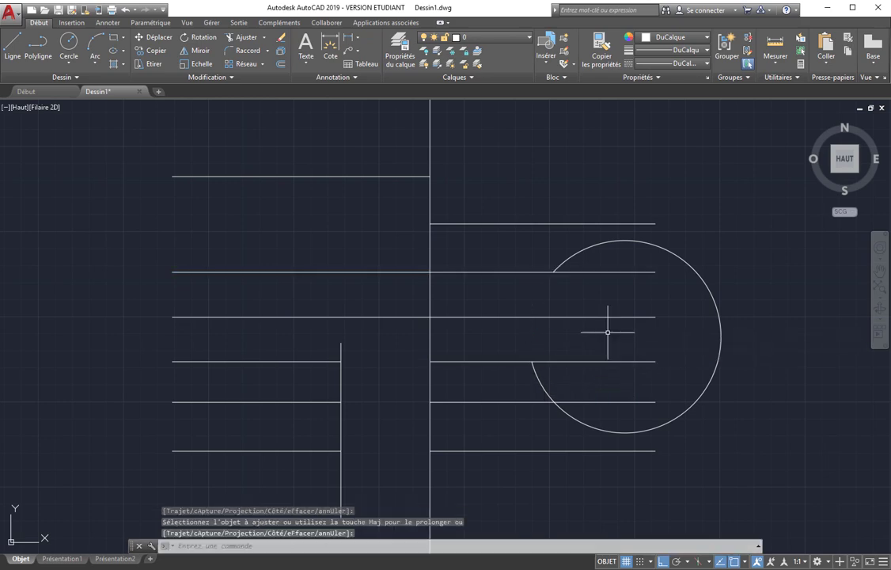
Trim the part of the sixth horizontal line inside the open circle, using the remaining arc as the cutting edge
key("Return")
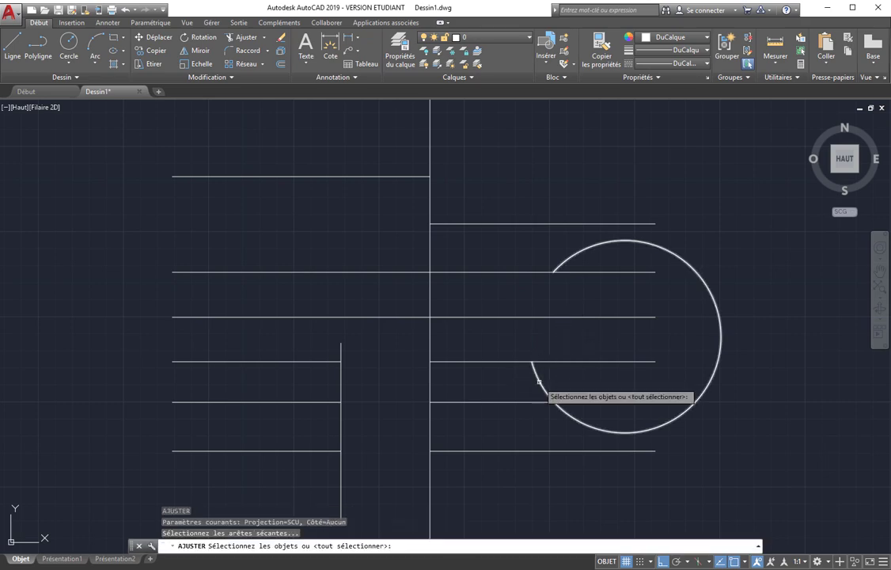
left_click(541, 381)
key("Return")
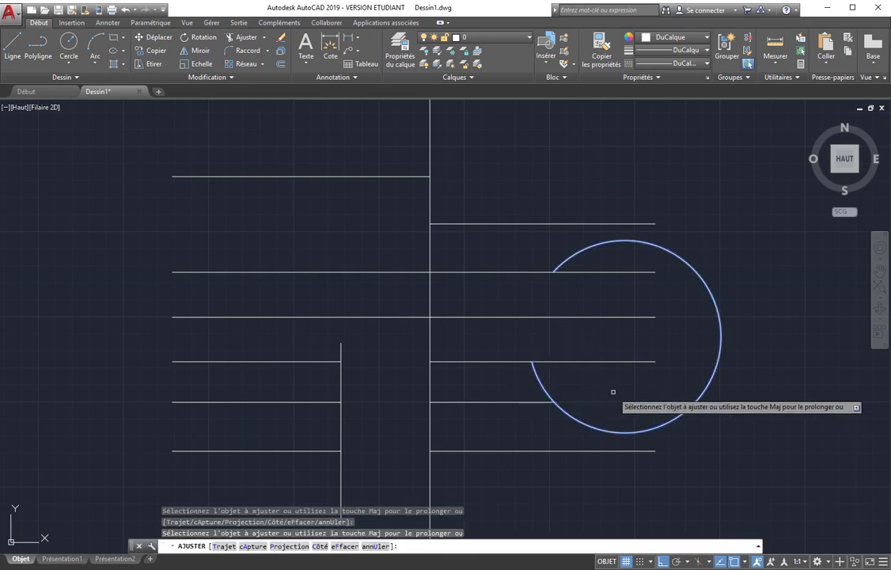
key("Return")
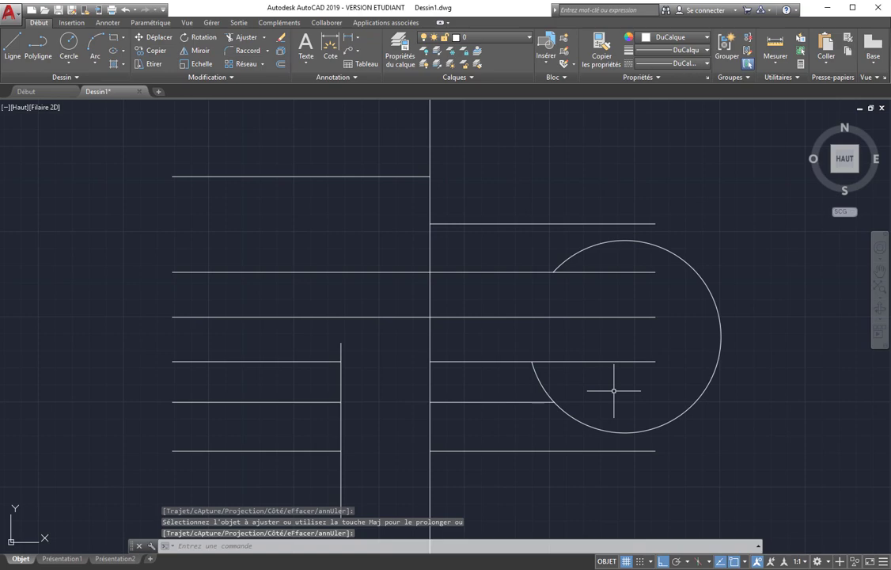
Draw a short horizontal line between the first and third lines at their left end and extend it to the long vertical line
left_click(12, 44)
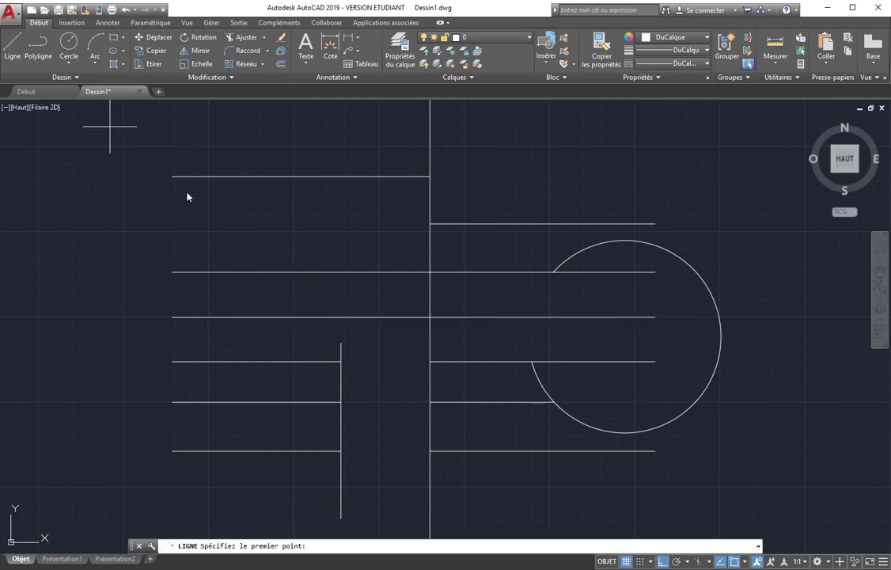
left_click(180, 228)
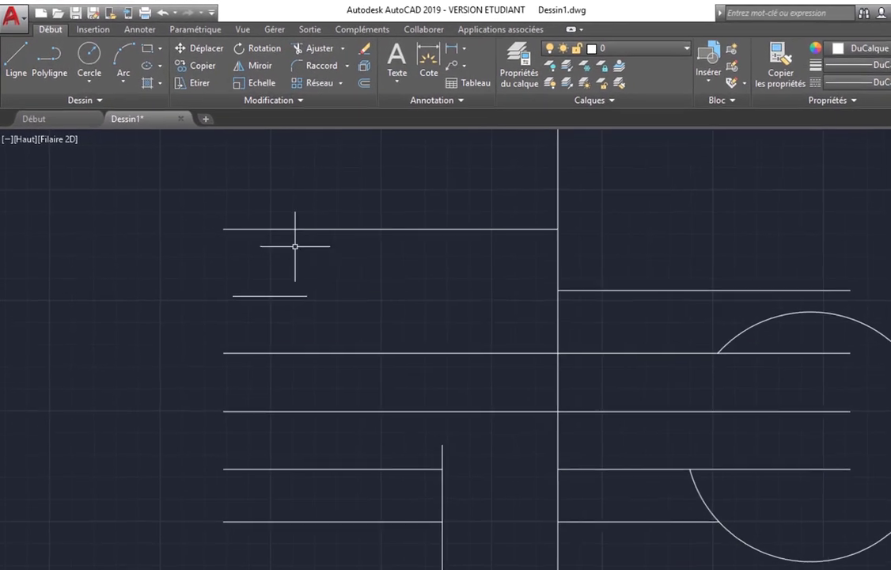
left_click(343, 49)
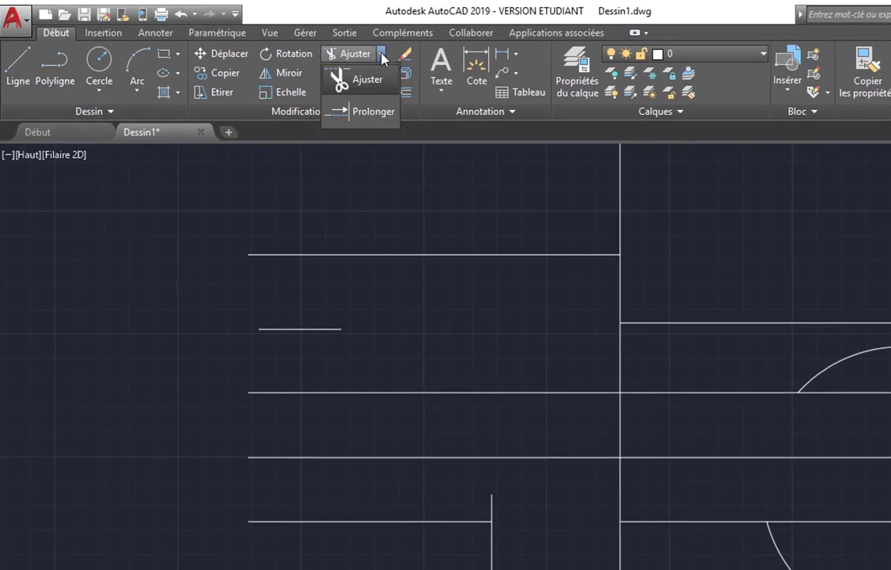
left_click(368, 111)
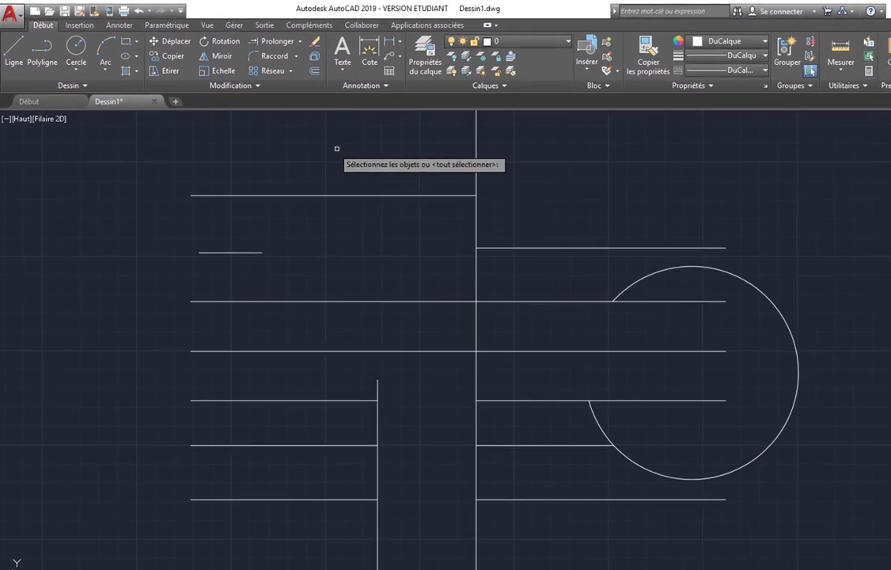
left_click(476, 139)
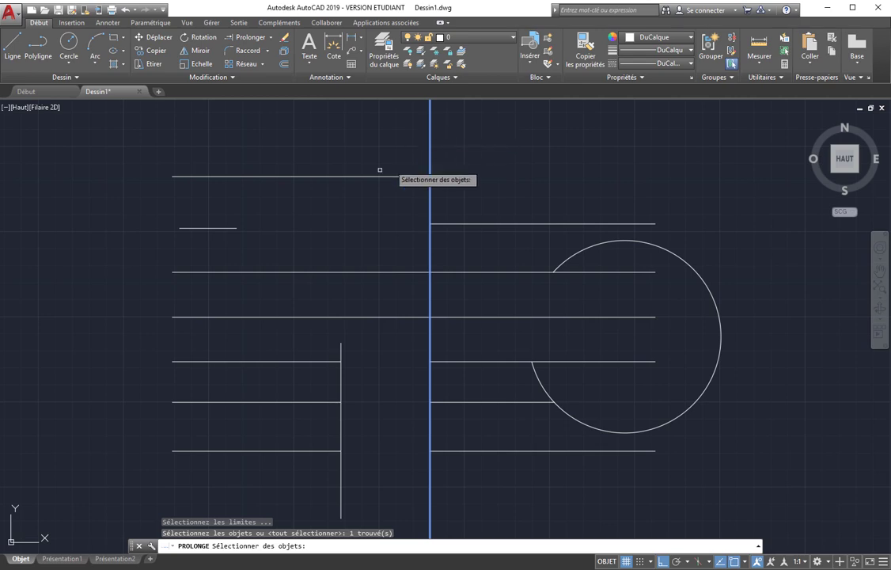
key("Return")
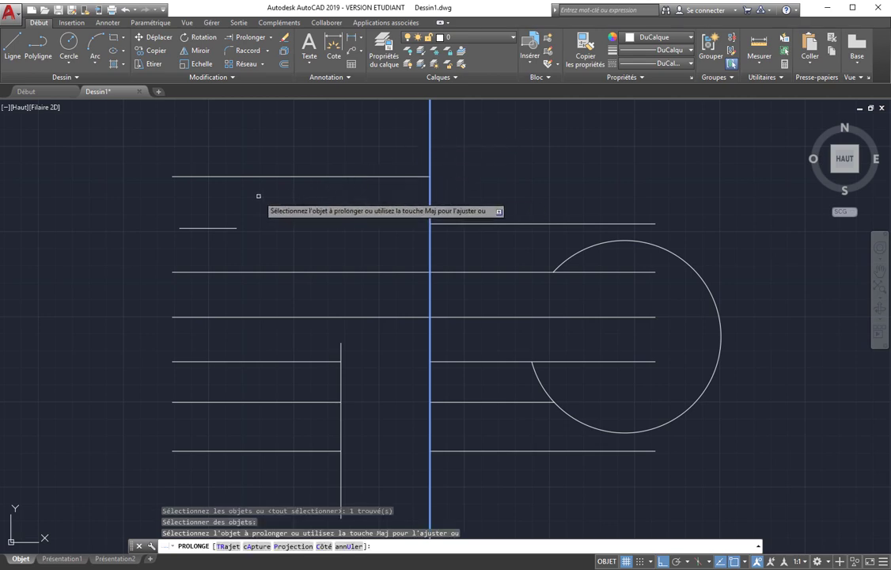
left_click(226, 229)
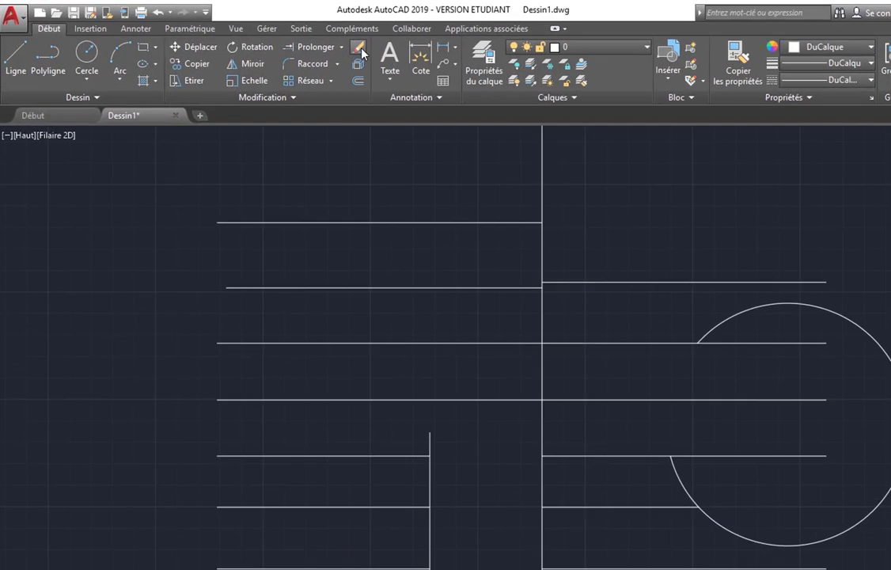
Erase the uppermost horizontal line, the extended line beneath it and the full-width third horizontal line
left_click(400, 57)
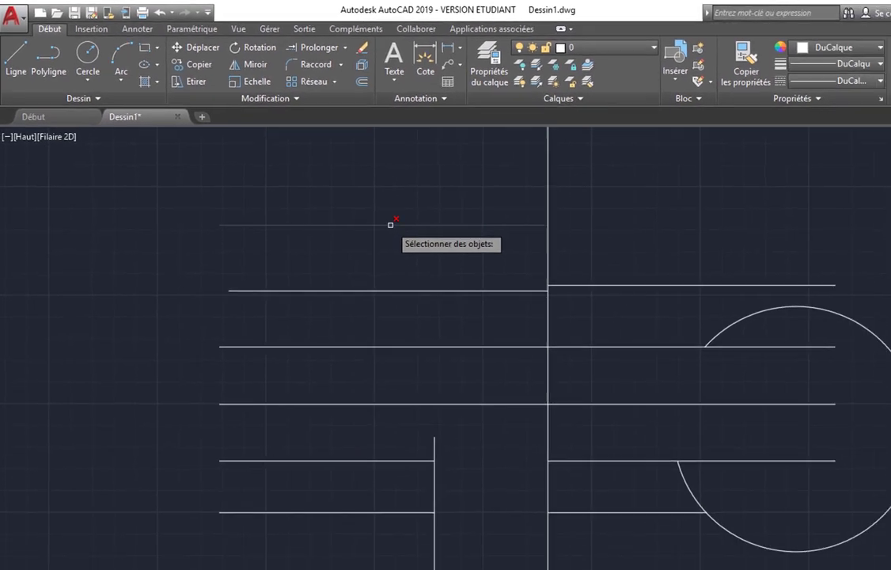
left_click(318, 244)
left_click(306, 290)
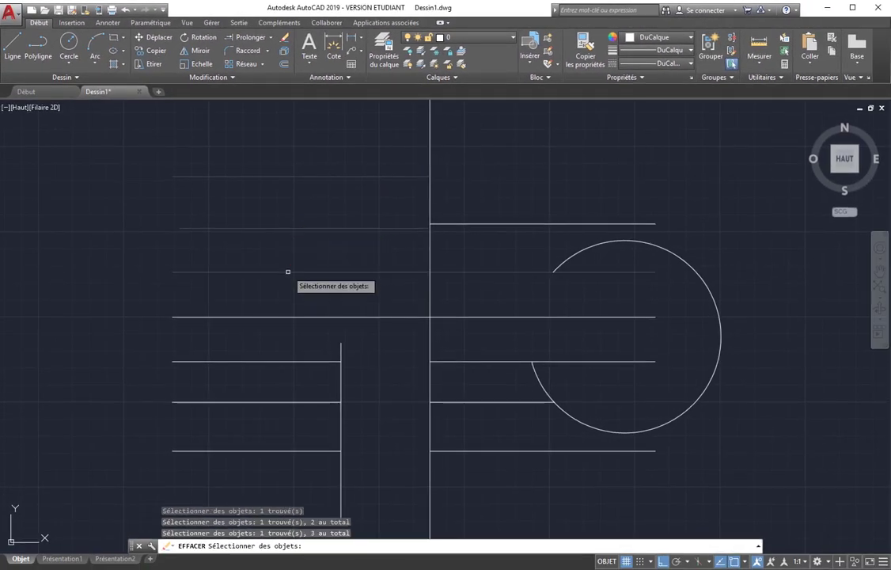
key("Return")
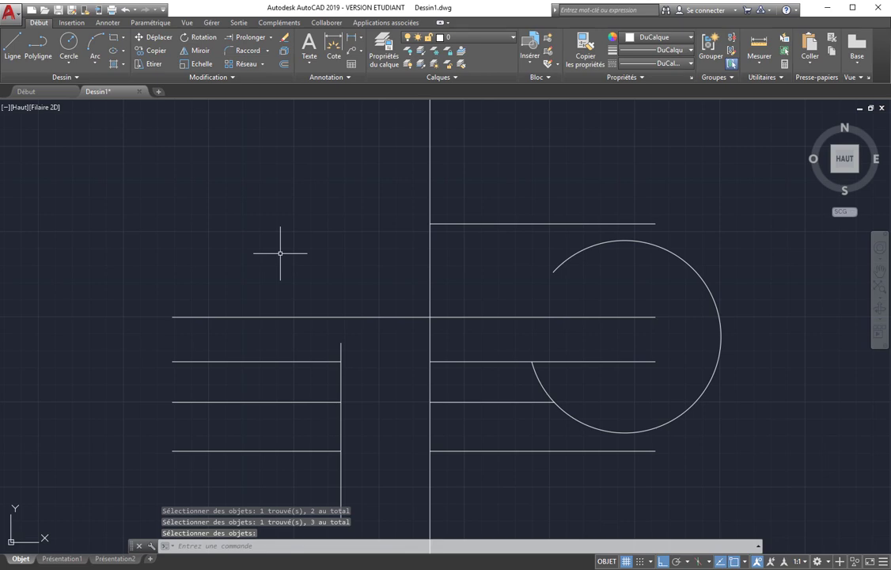
Select the open circle and the horizontal line just above it with a crossing window and erase them
left_click(631, 188)
left_click(509, 258)
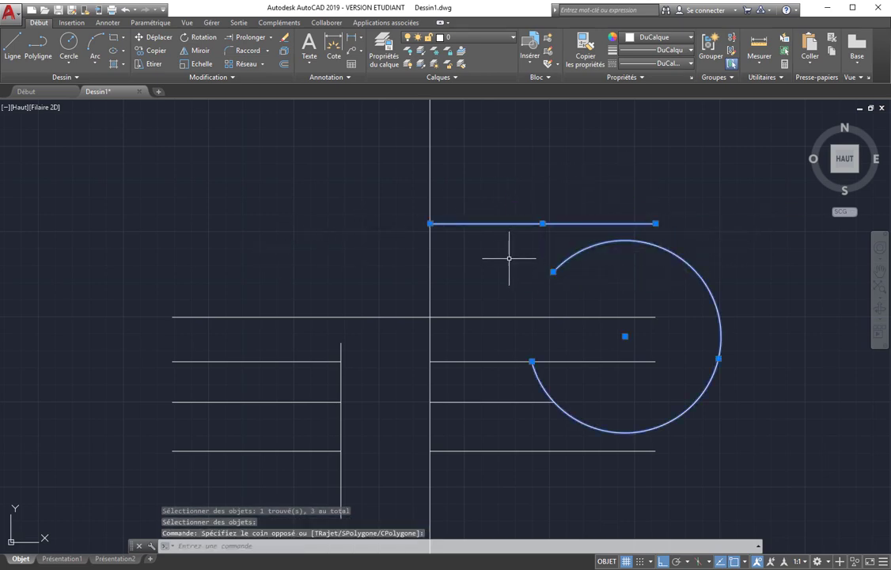
left_click(286, 38)
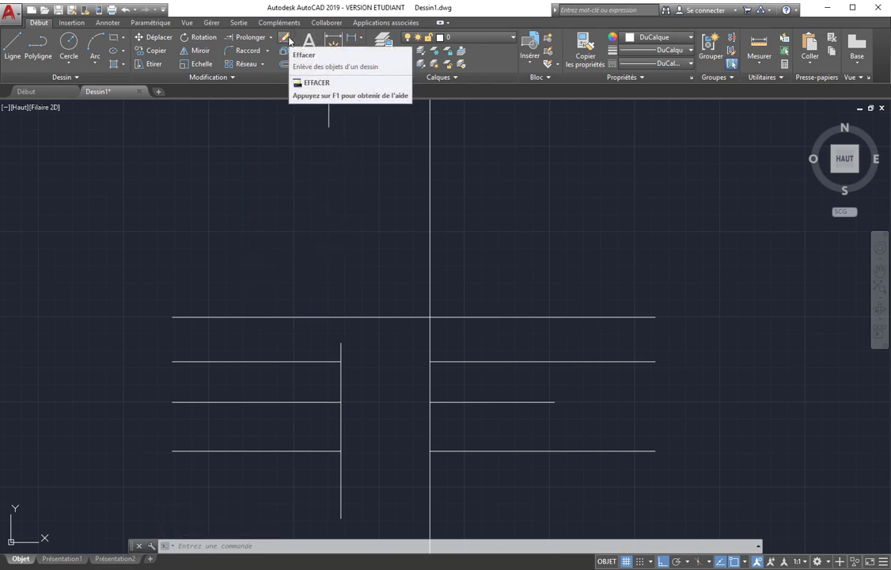
Delete both vertical lines and the horizontal lines above the lowest pair, selecting them with a crossing window
left_click(496, 185)
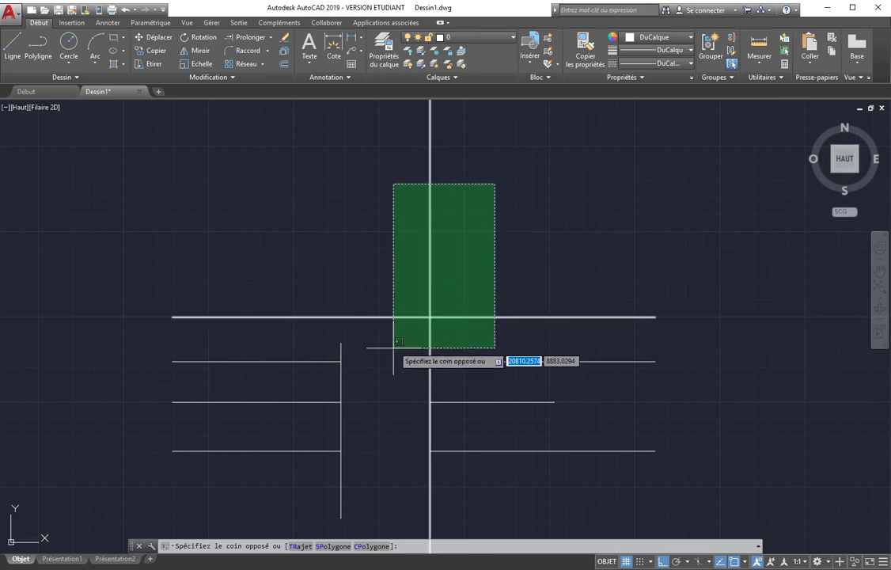
left_click(307, 404)
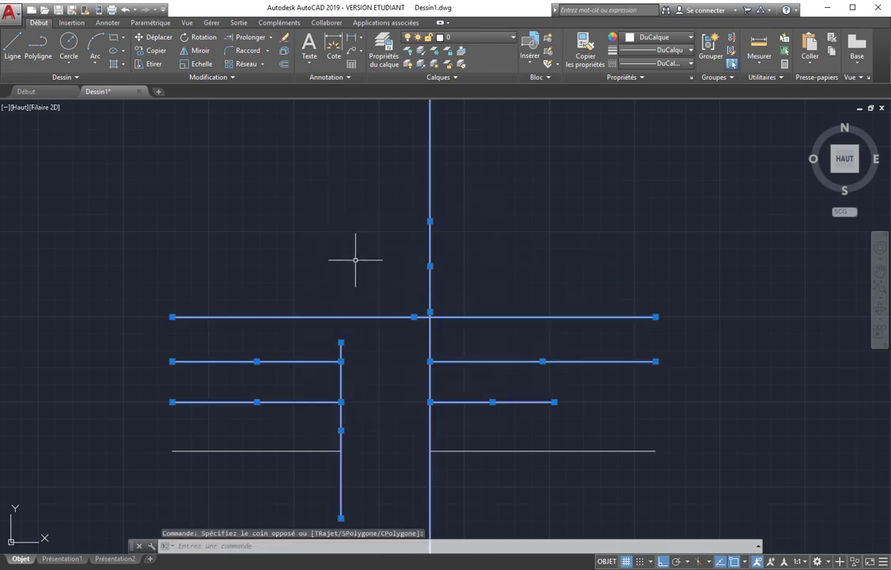
key("Delete")
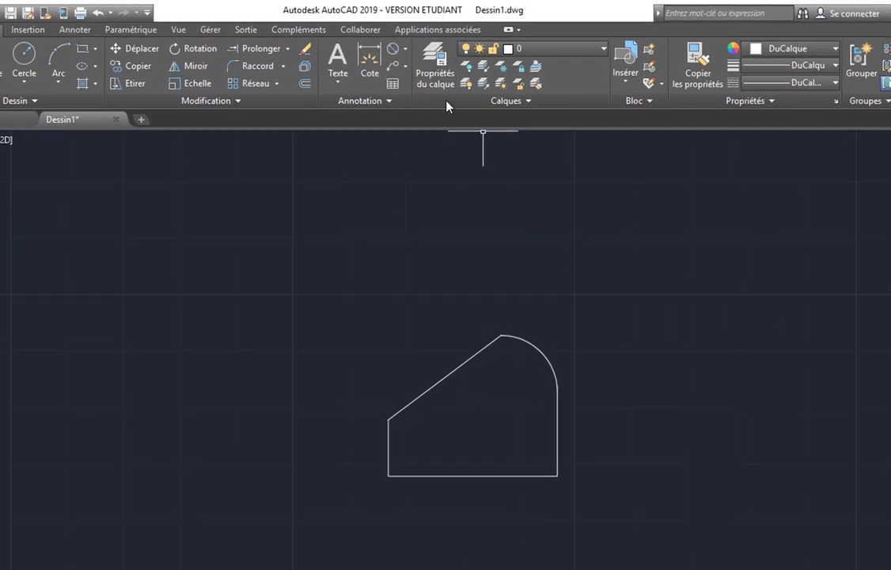
Add a linear dimension to the bottom edge of the closed shape, placing it below the edge
left_click(404, 49)
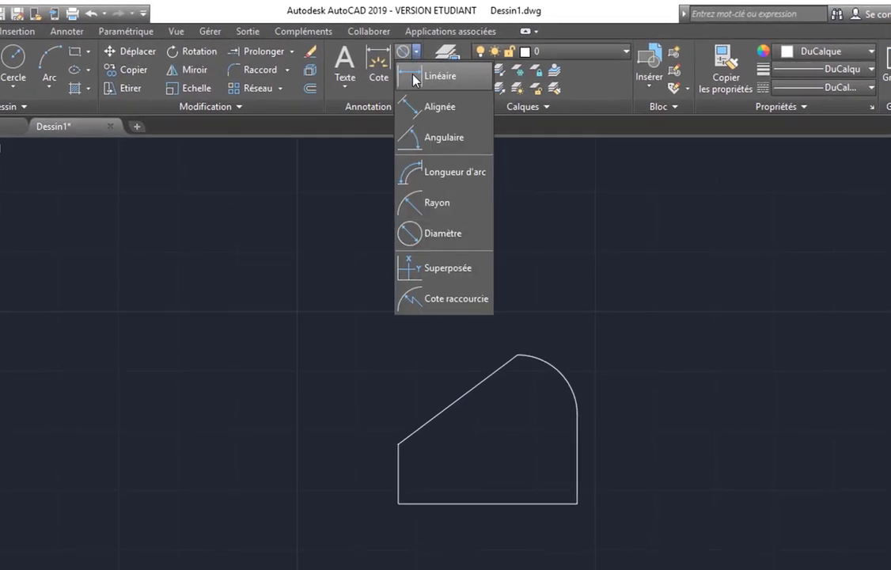
left_click(415, 77)
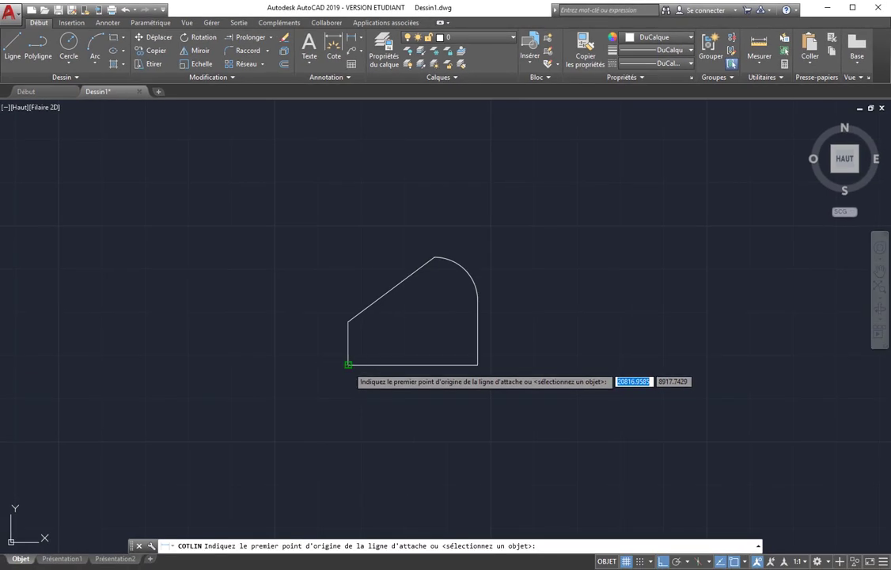
left_click(348, 365)
left_click(477, 365)
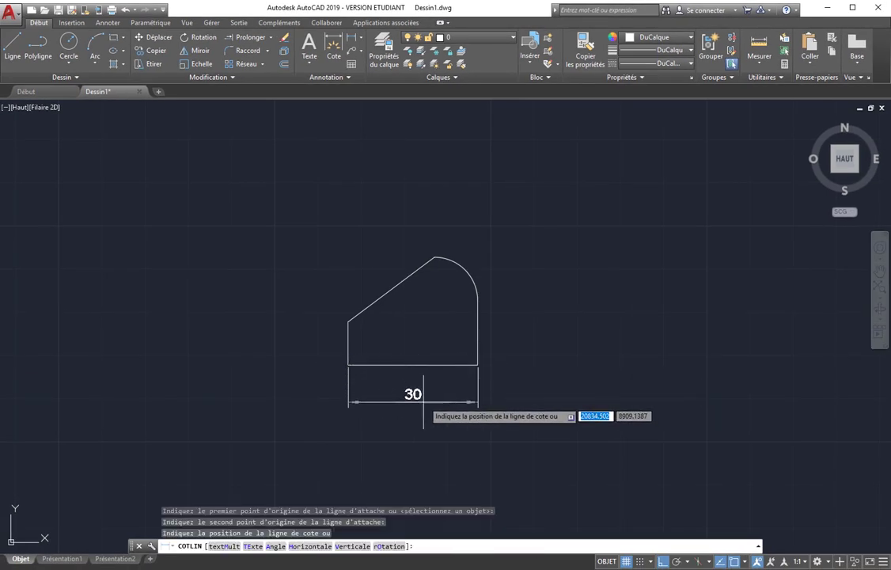
left_click(495, 400)
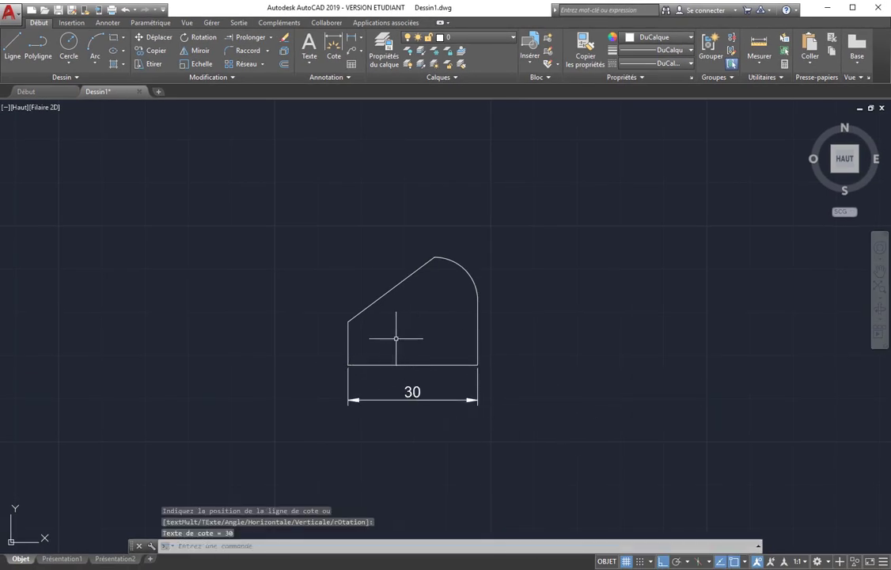
Add a linear dimension to the shape's short left vertical edge, placing it to the left of the edge
key("Return")
left_click(348, 365)
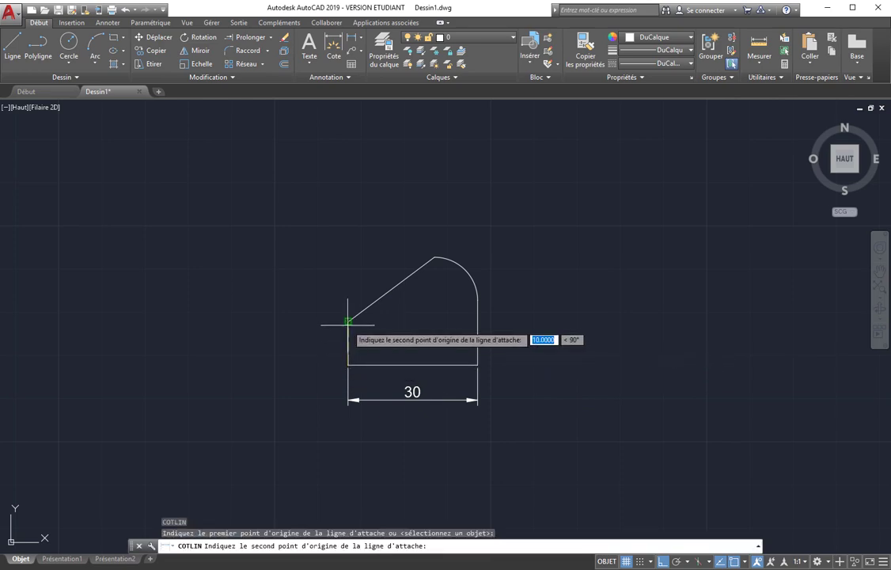
left_click(349, 322)
left_click(308, 339)
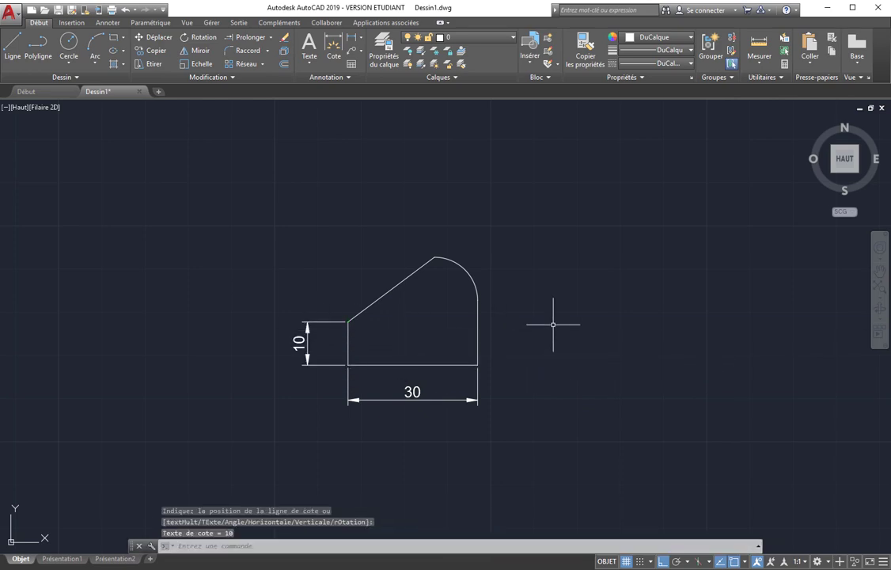
Add an angular dimension between the shape's sloped edge and its bottom edge, placing it to the right of the shape
left_click(360, 37)
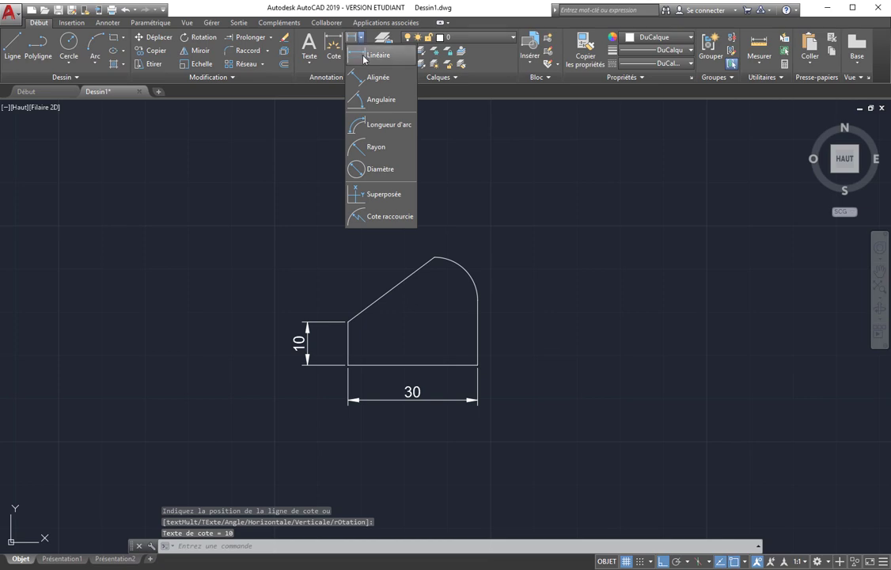
left_click(373, 99)
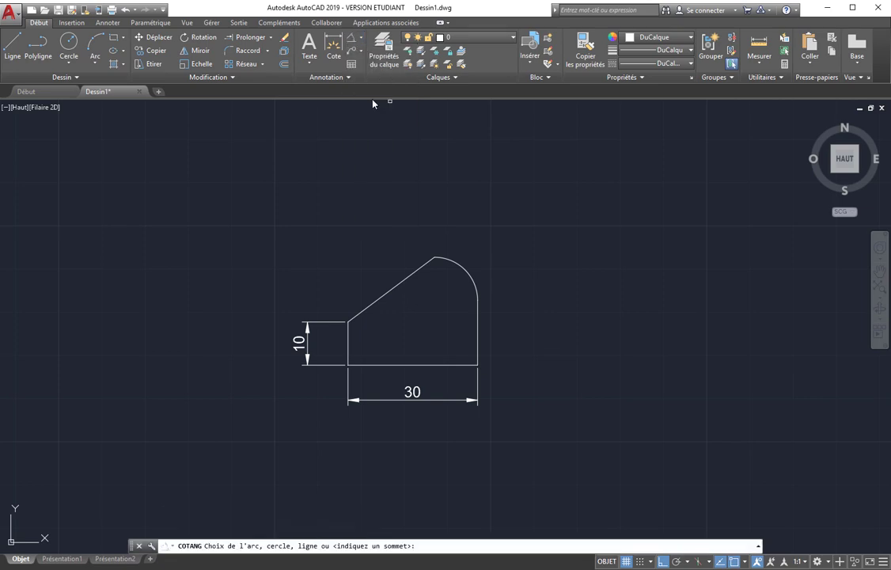
left_click(395, 286)
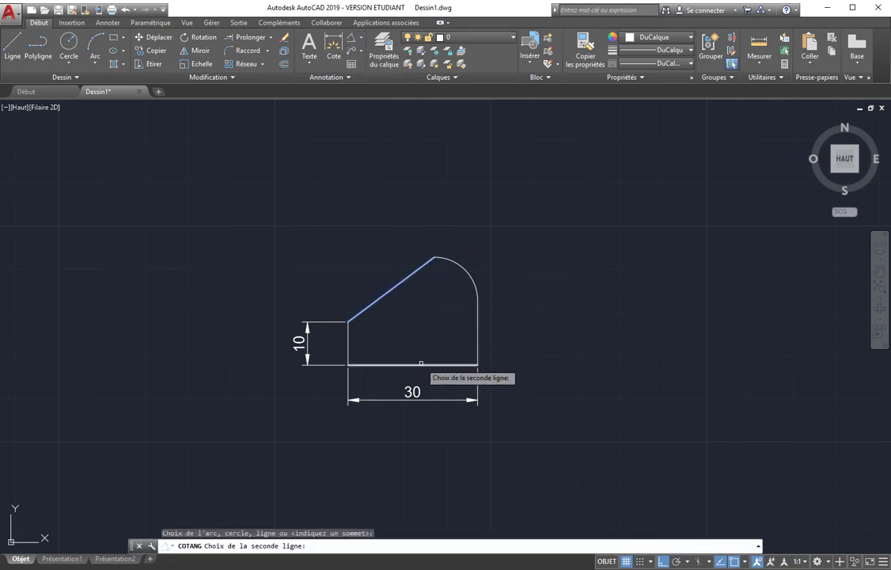
left_click(459, 365)
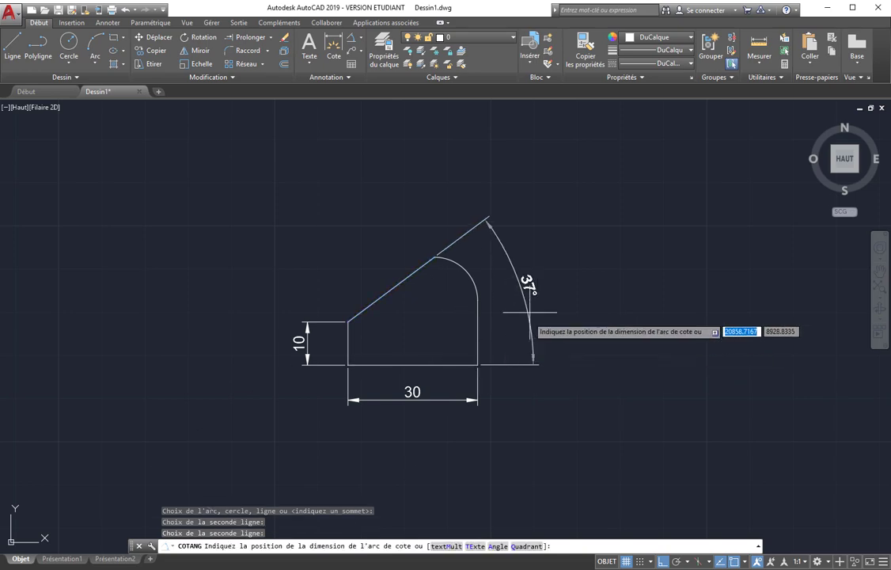
left_click(536, 288)
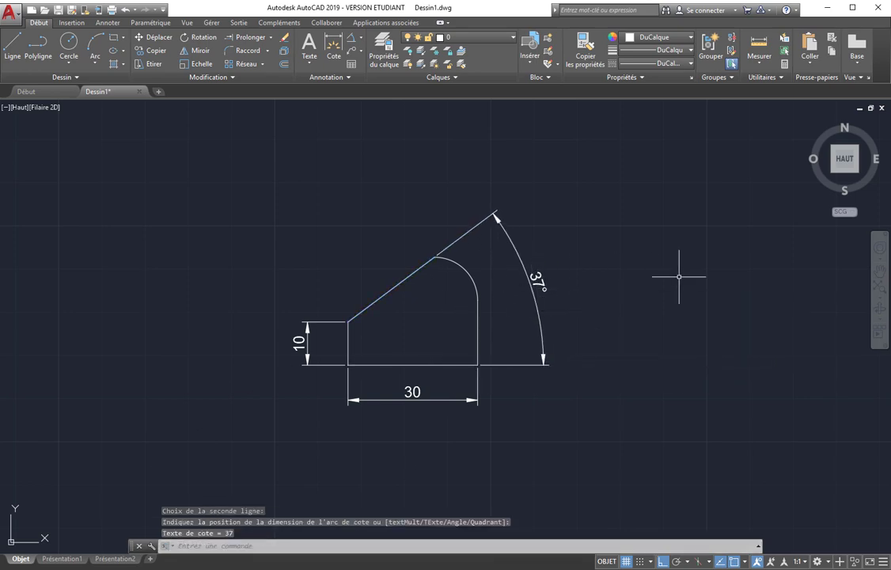
Add a diameter dimension to the shape's rounded corner arc, placing its text inside the shape
left_click(361, 39)
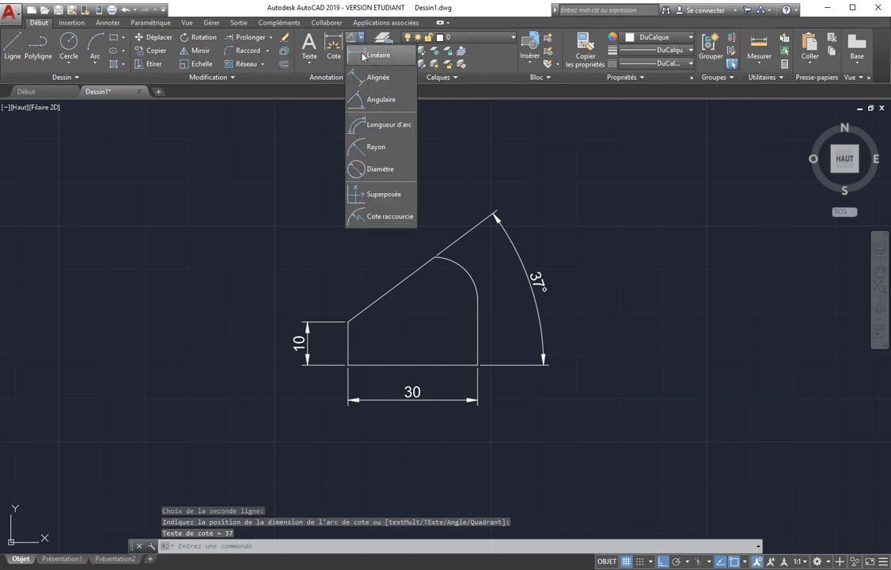
left_click(381, 169)
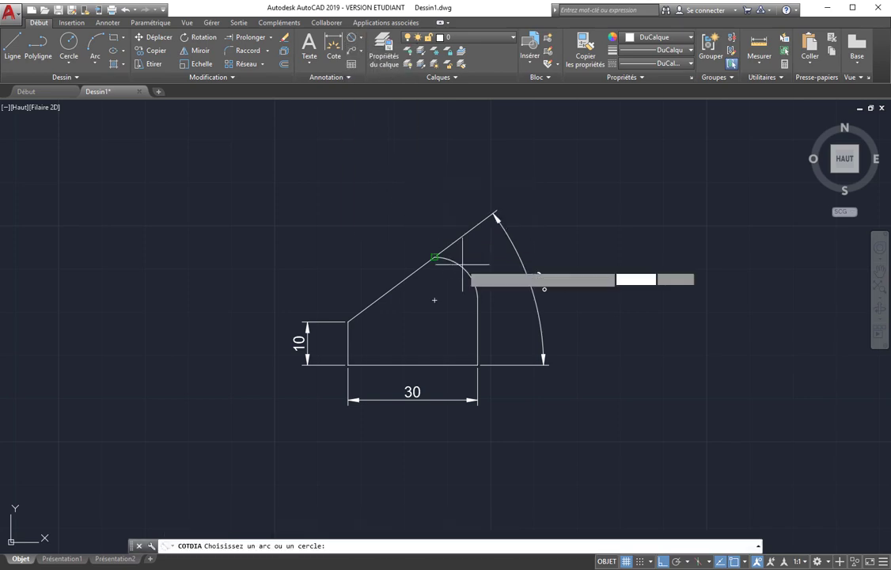
left_click(462, 266)
left_click(434, 293)
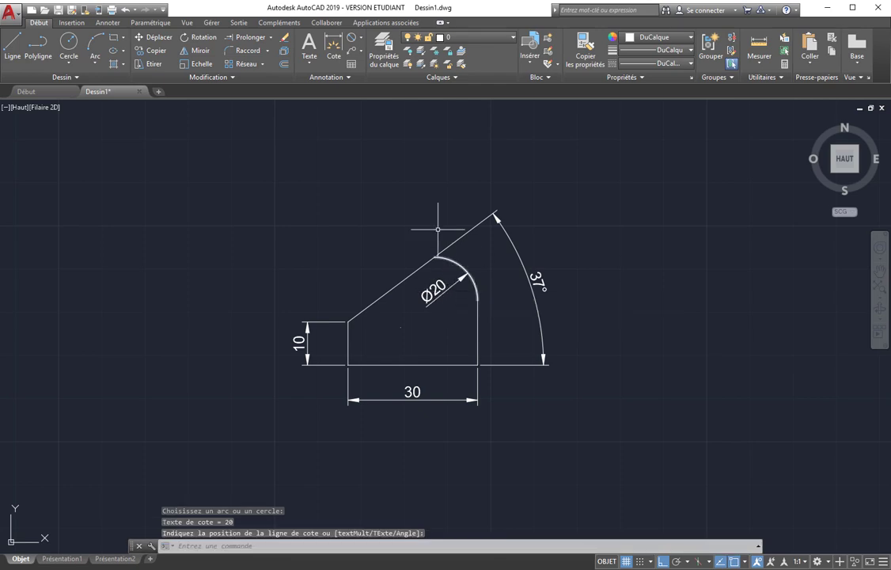
Add a radius dimension to the rounded corner arc, placing its text outside the shape between the arc and the angular dimension
left_click(361, 40)
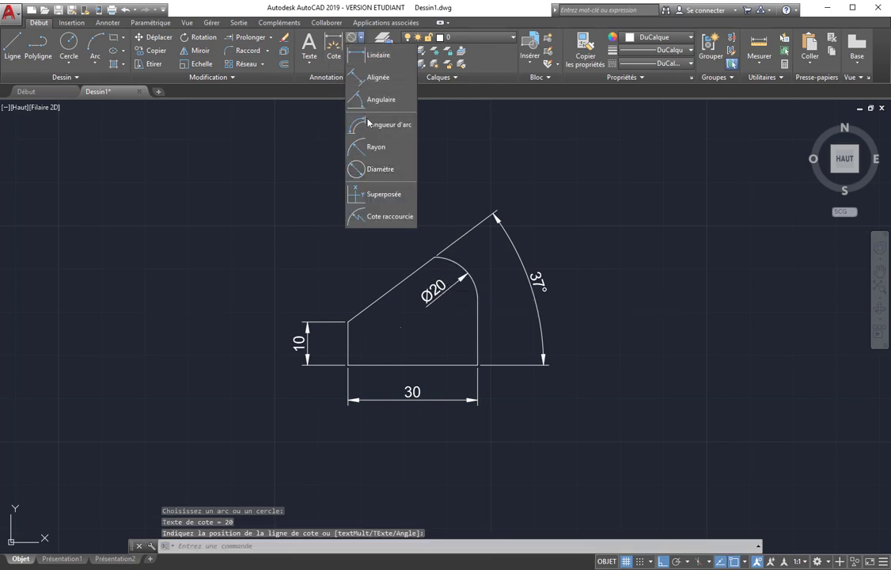
left_click(381, 147)
left_click(450, 258)
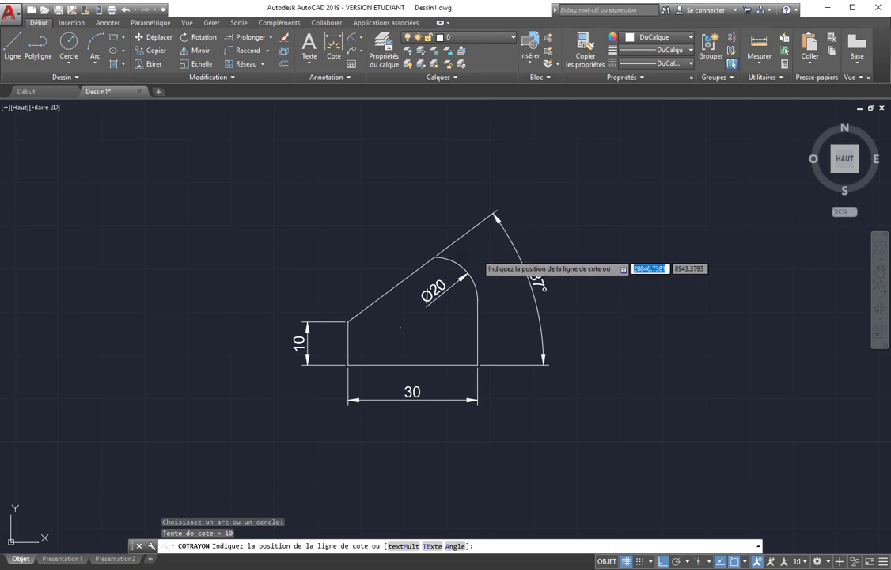
left_click(477, 253)
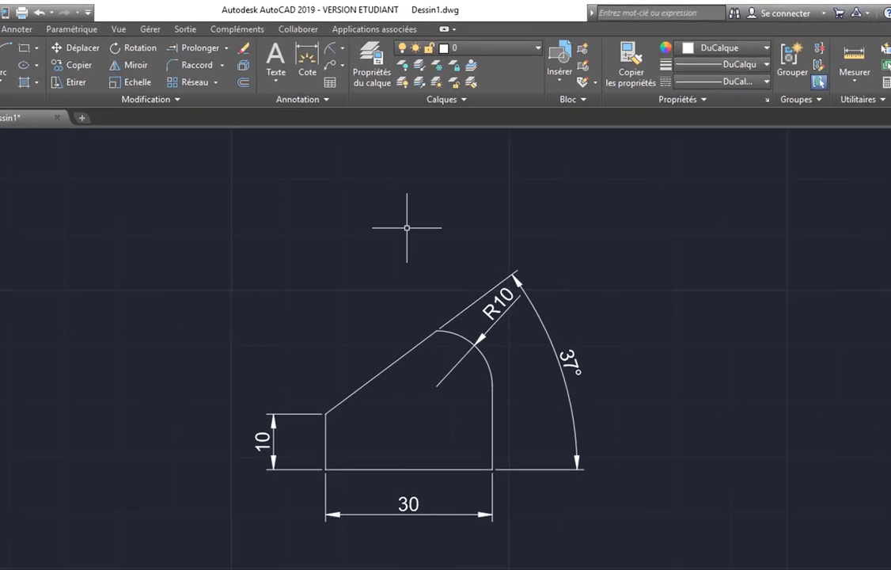
Add the multiline text "Repère 1" in the empty area above the dimensioned shape
left_click(258, 62)
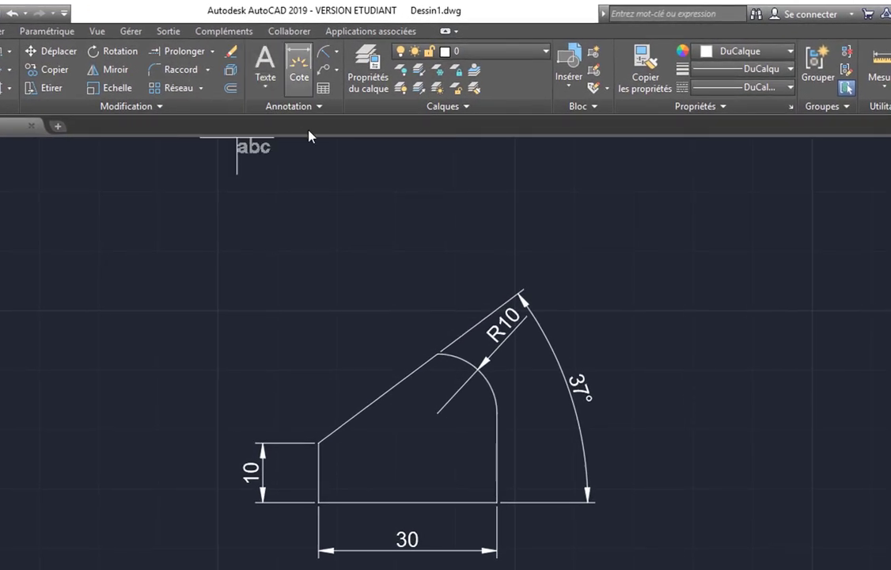
left_click(295, 187)
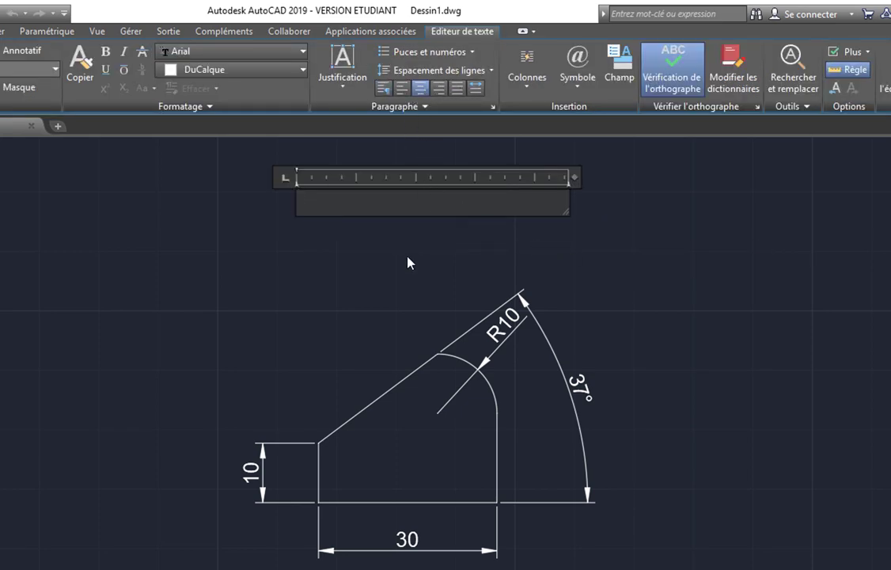
type("Repère 1")
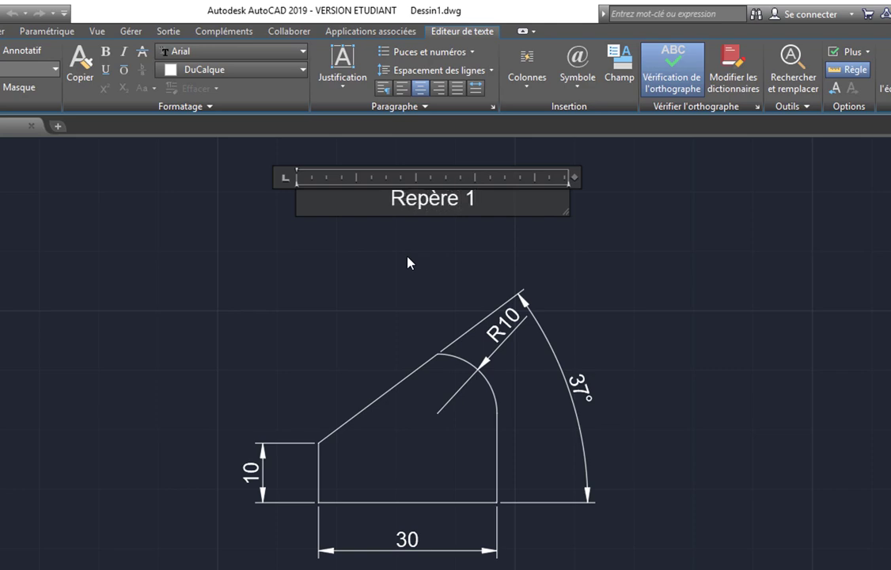
left_click(408, 262)
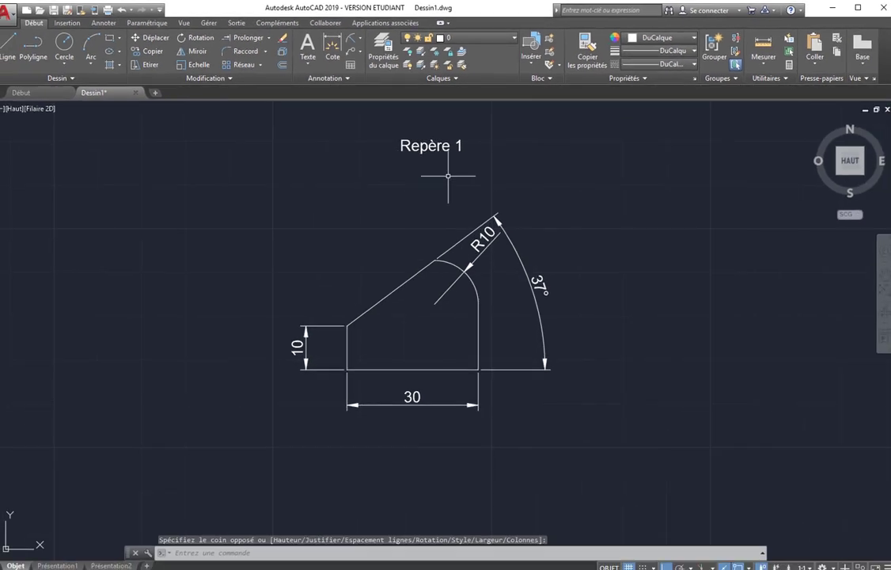
Move the "Repère 1" text down into the shape and, with Ortho mode off, shift it slightly left to centre it
left_click(448, 162)
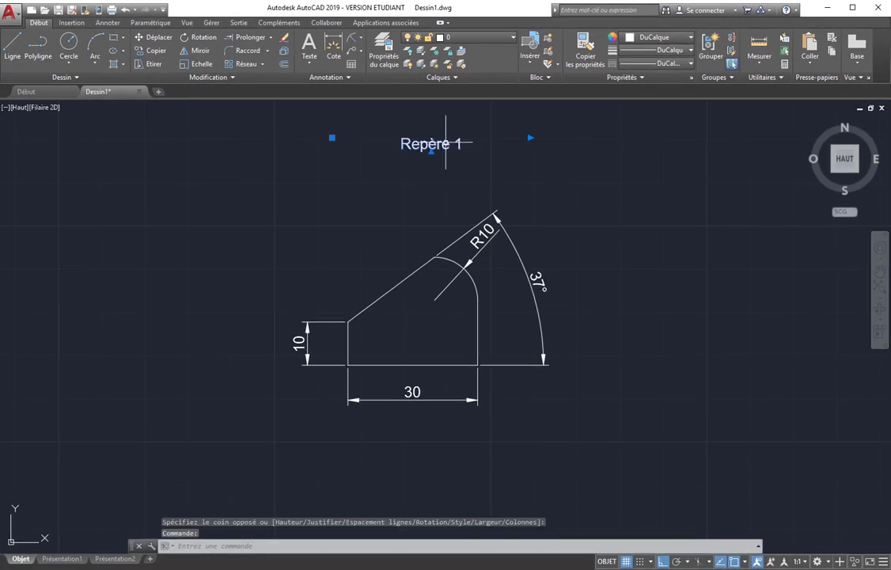
left_click(331, 139)
left_click(291, 330)
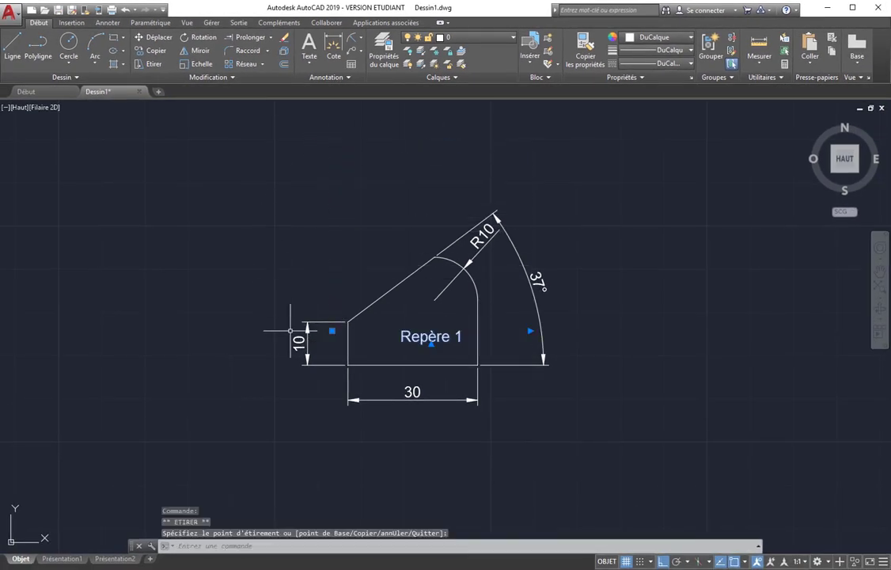
left_click(332, 331)
key("F8")
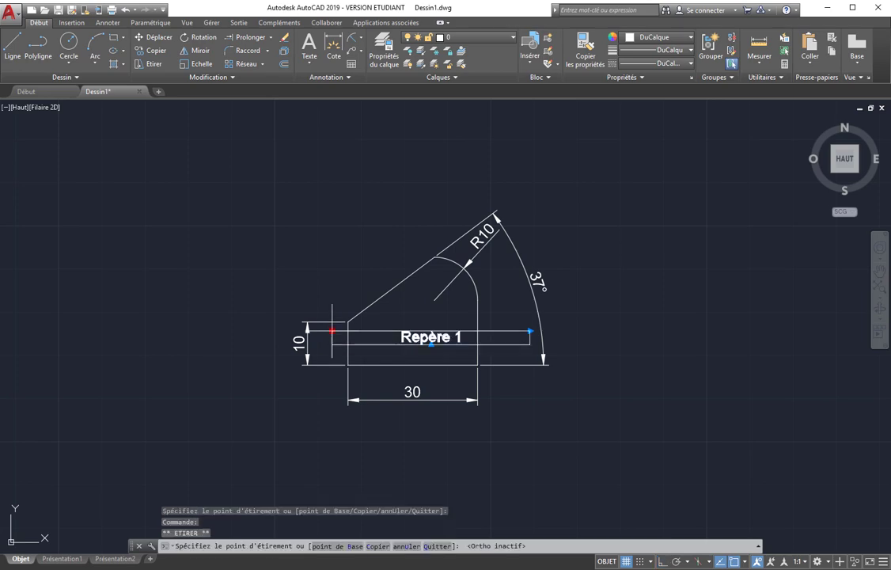
left_click(318, 331)
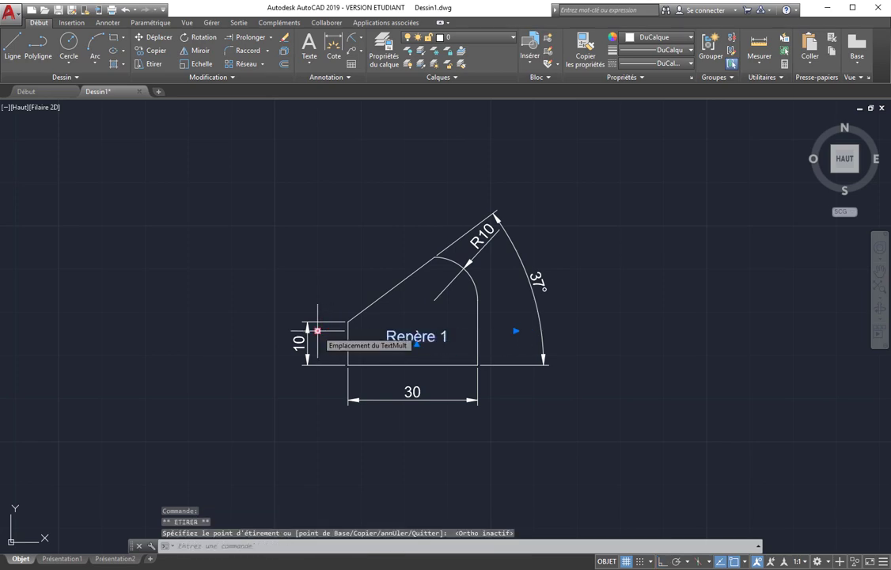